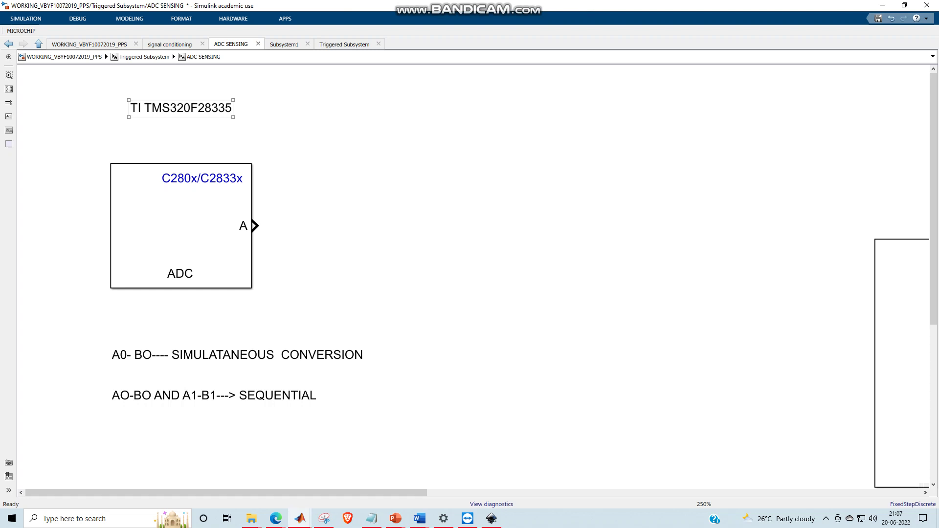
drag(255, 85, 119, 124)
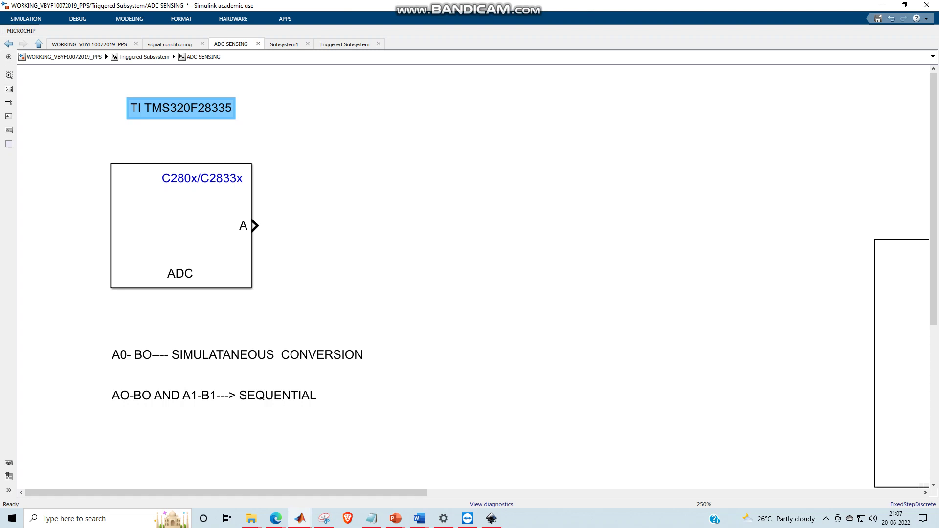
click(389, 279)
drag(258, 85, 107, 129)
click(436, 218)
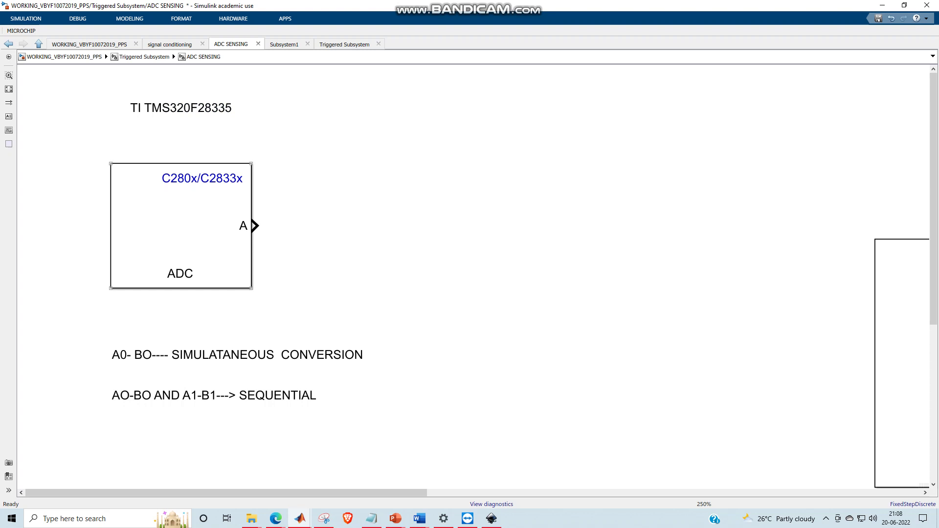
click(180, 226)
Add the C280x ADC block from the Texas Instruments C2000 support package beside the existing ADC block
double_click(407, 185)
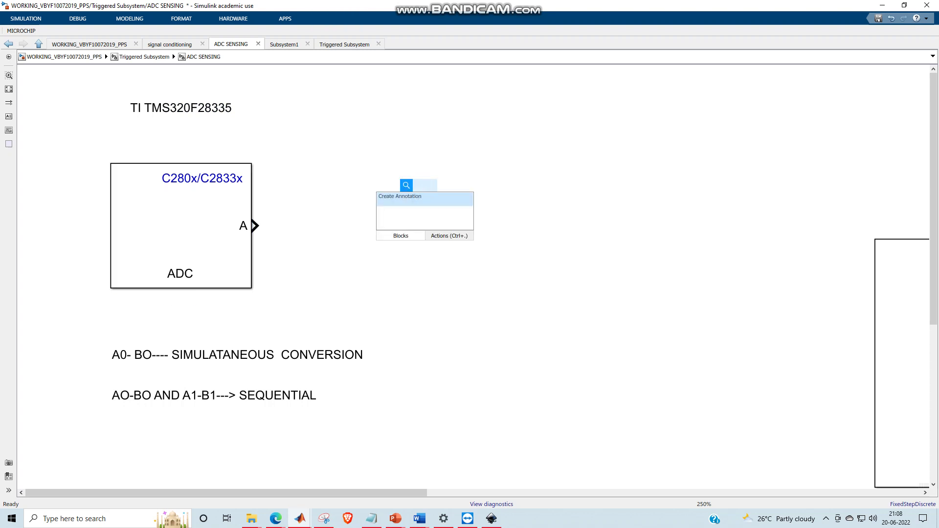
text(ADC)
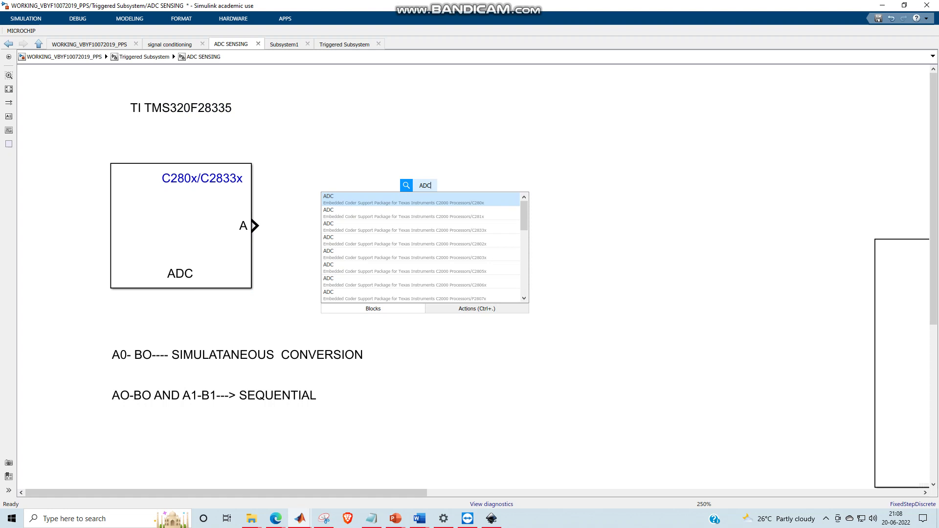
key(Return)
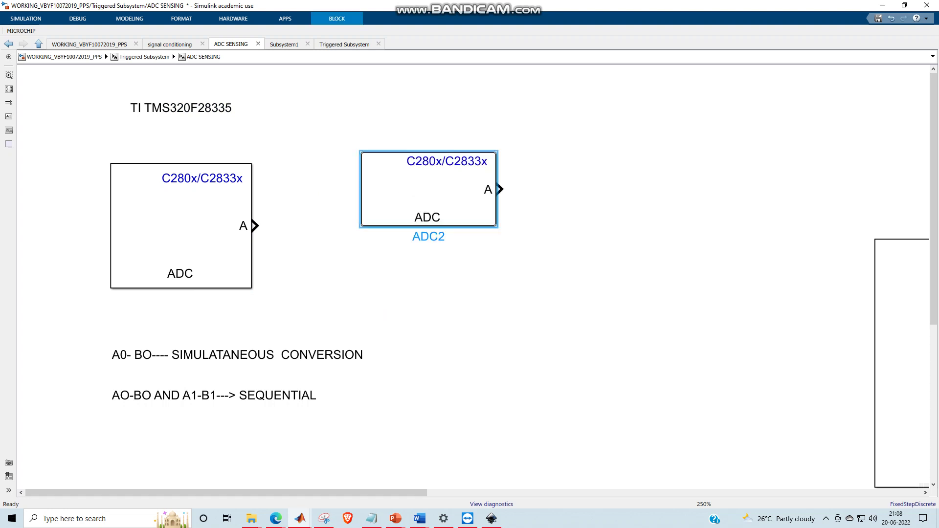
drag(413, 196, 419, 232)
Delete the original ADC block and move the new ADC block into its place under the TI TMS320F28335 label
click(180, 220)
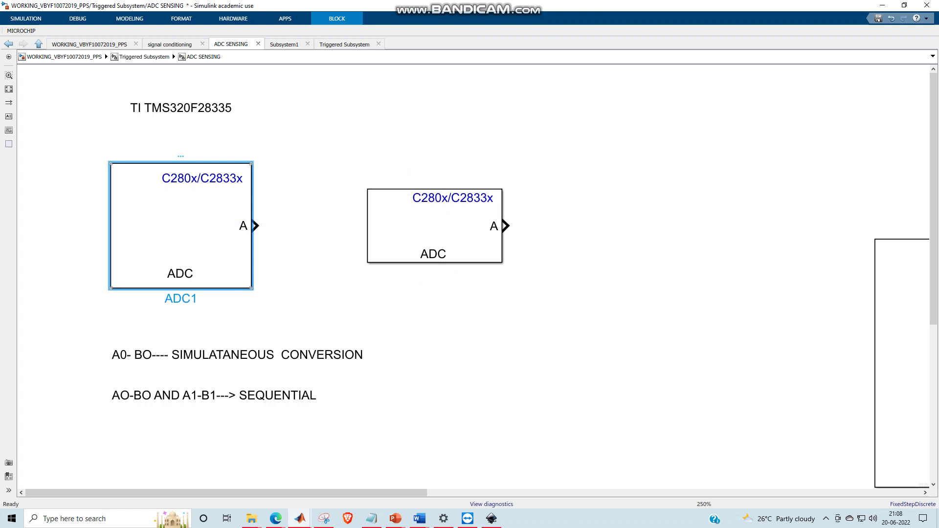
key(Delete)
click(435, 225)
drag(434, 225, 237, 231)
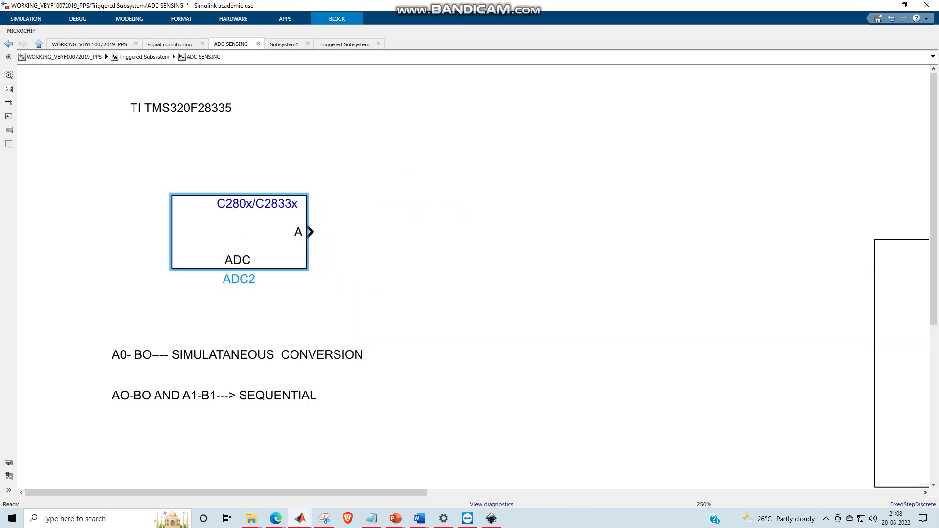
key(Escape)
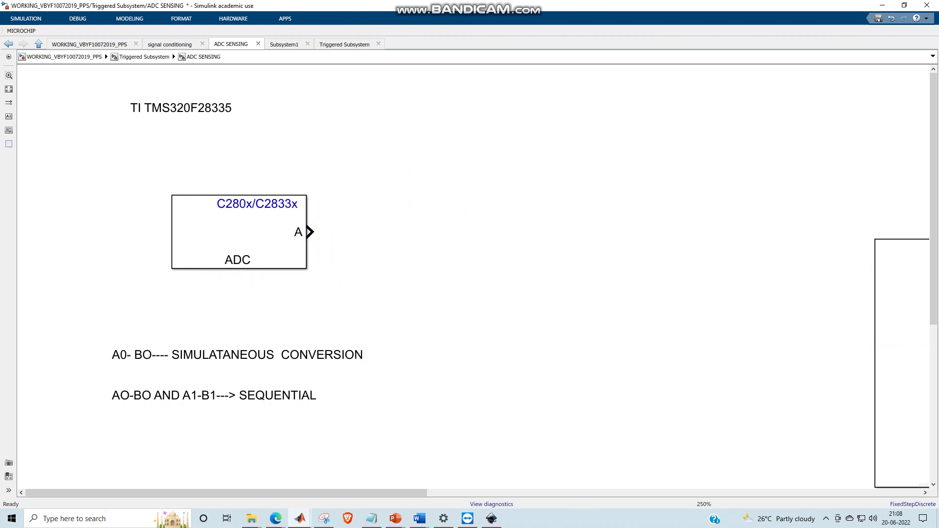
Inspect the ADC block's parameters and its available Module options, then close them without changes
double_click(239, 230)
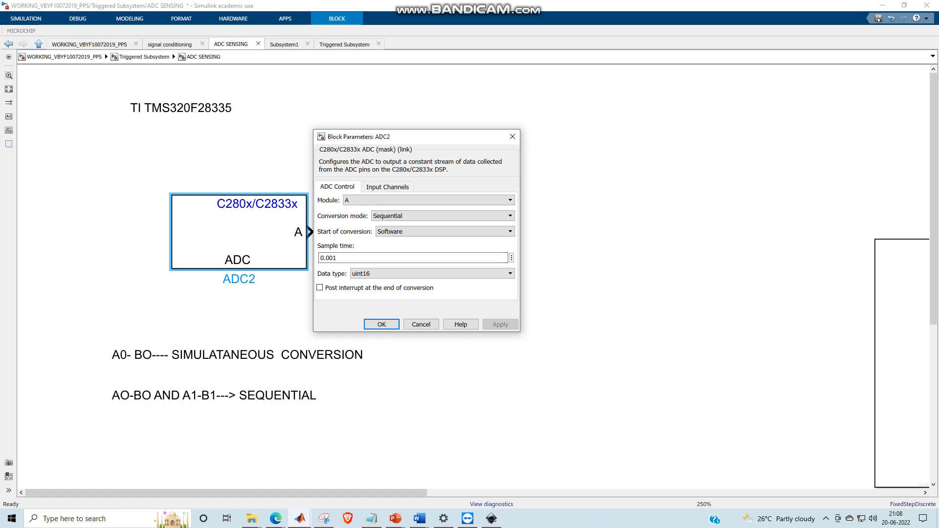
drag(392, 135, 439, 130)
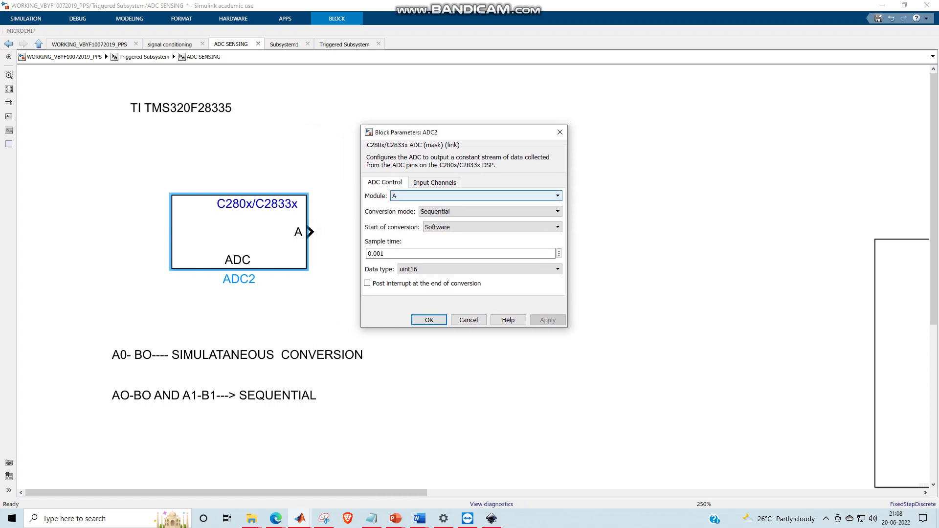
click(476, 196)
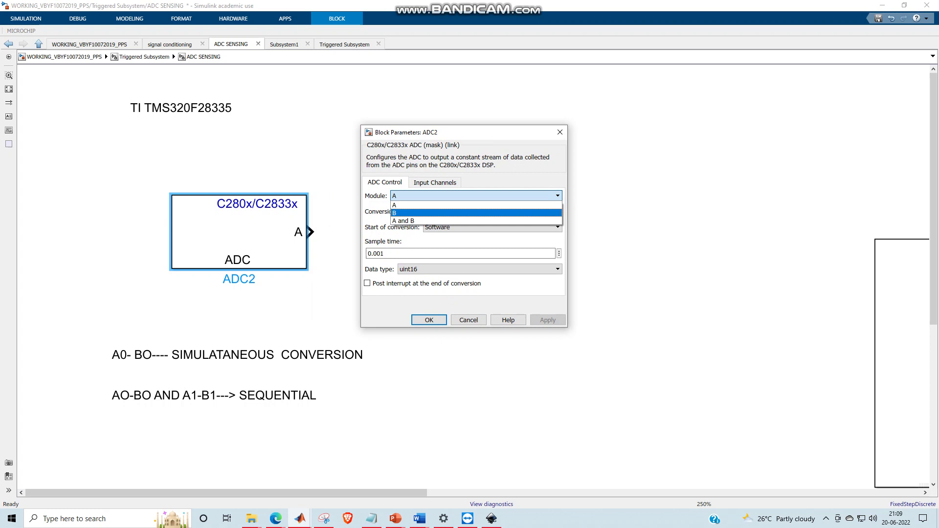
key(Up)
key(Down)
key(Down)
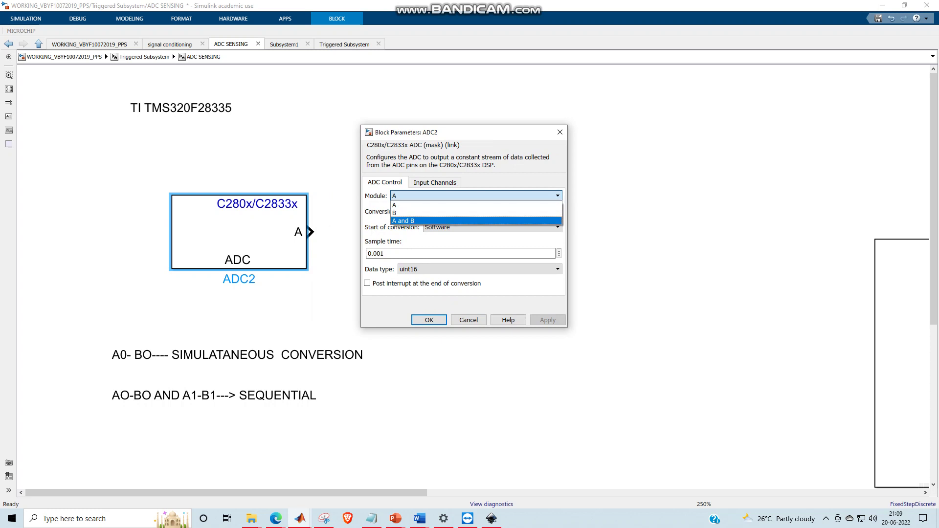
key(Escape)
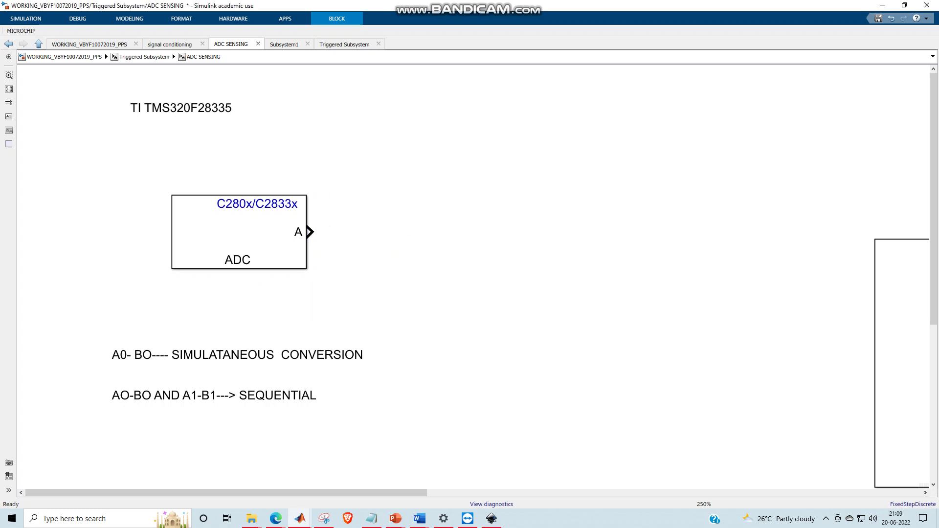
Add the annotation "2 CHANNESL -A and B" between the TI TMS320F28335 label and the ADC block
double_click(191, 141)
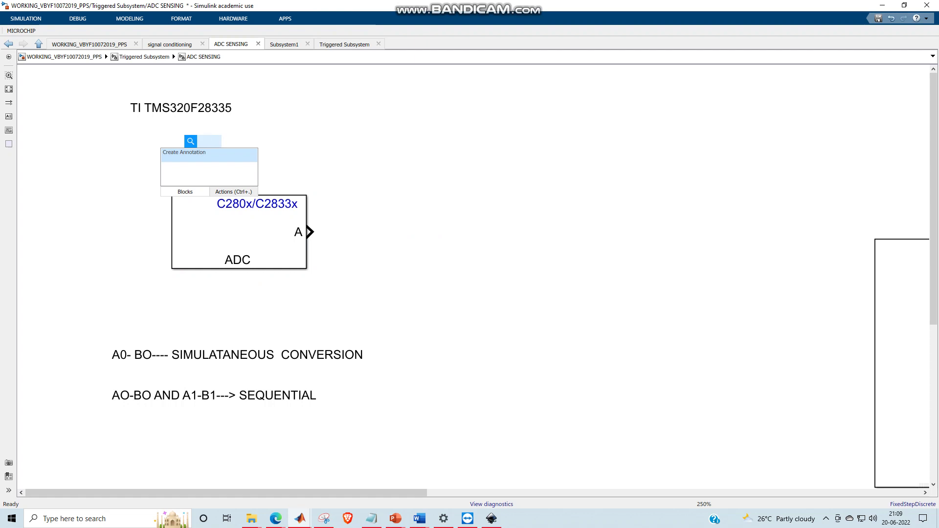
text(2 CHANNE)
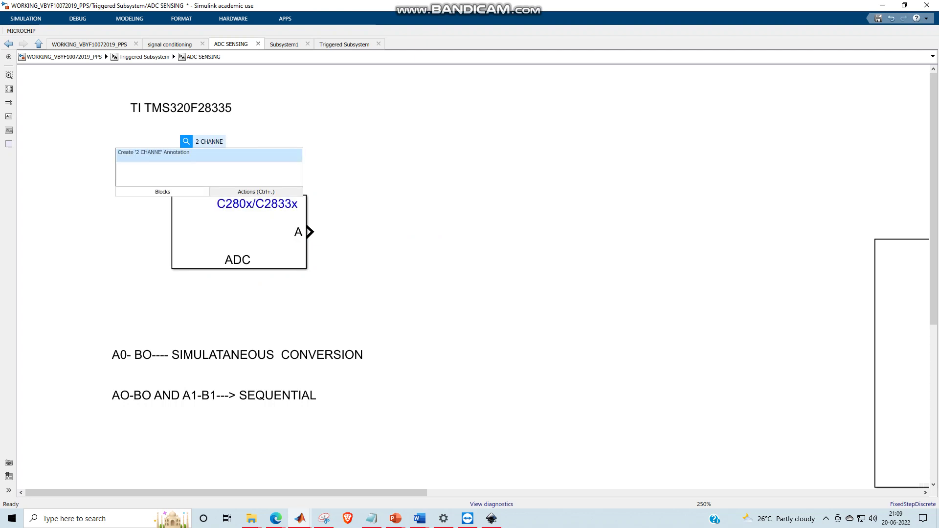
text(SL -A )
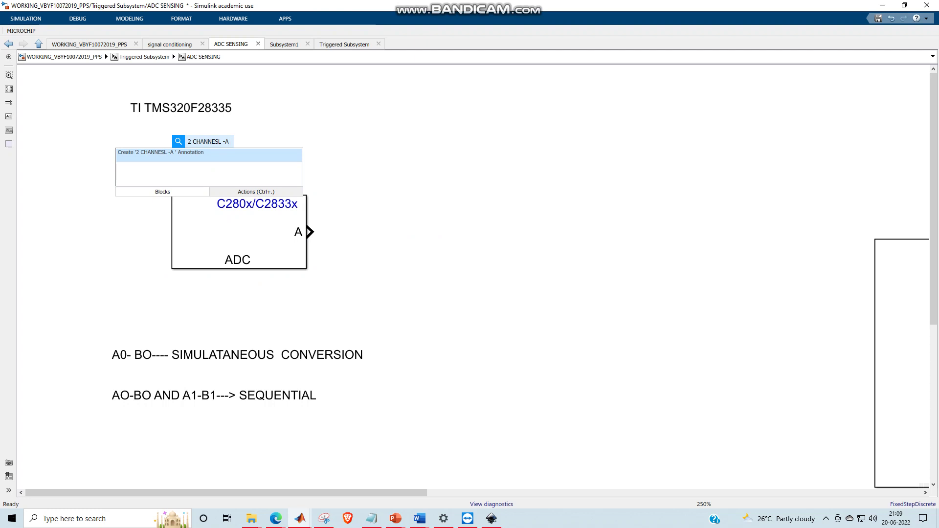
text(and B)
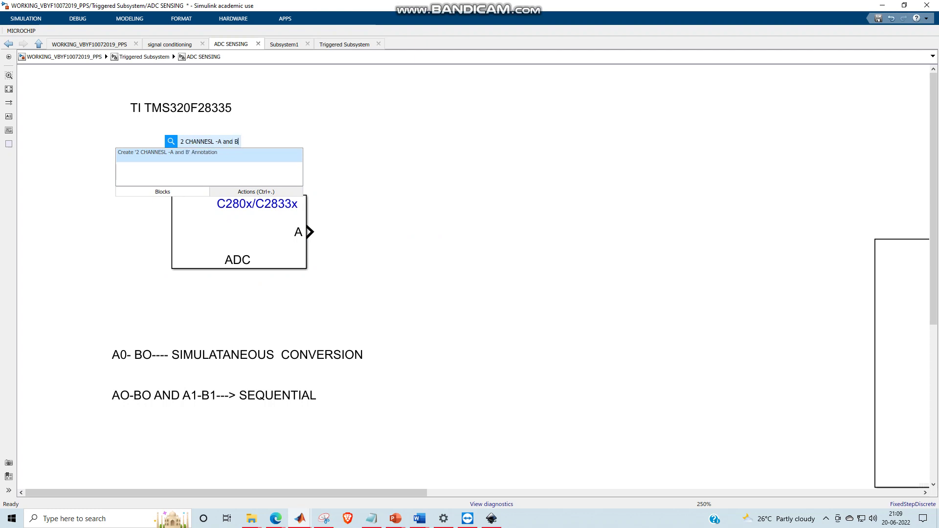
key(Return)
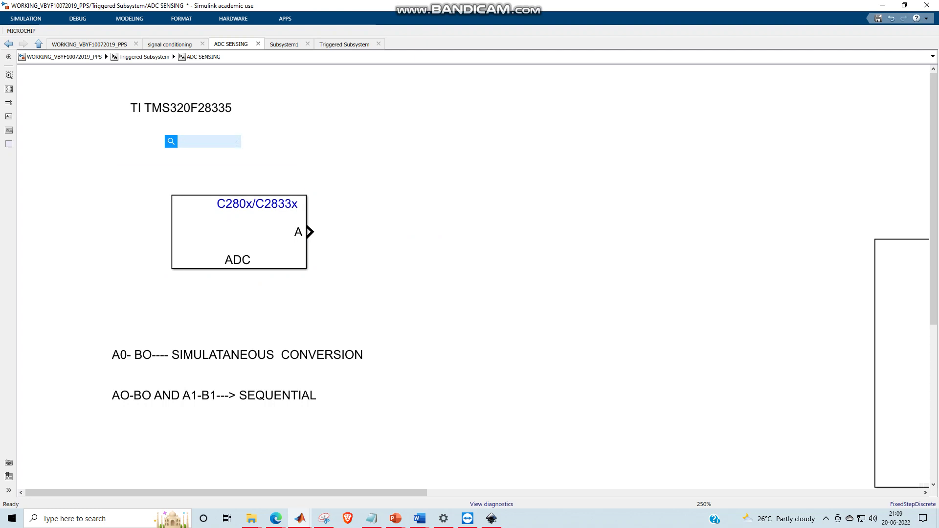
Create the annotation "A0-A7---(8)" and place it on the same line, just after the channels note
double_click(135, 165)
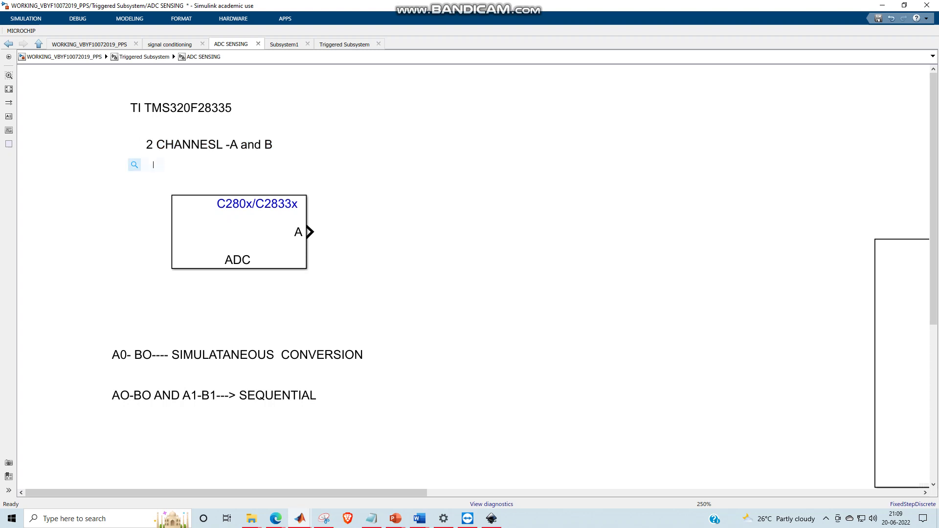
text(a0)
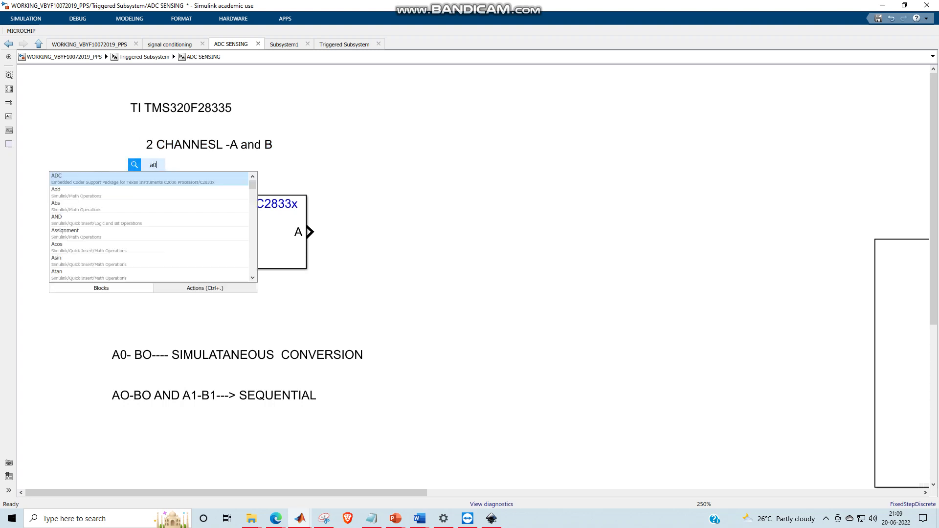
key(BackSpace)
key(BackSpace)
text(A0-)
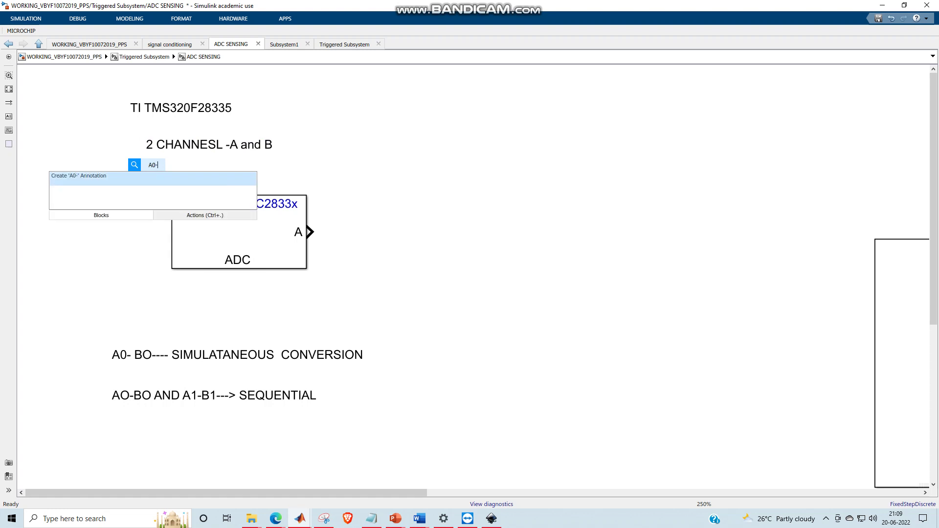
text(A7---(8))
key(Return)
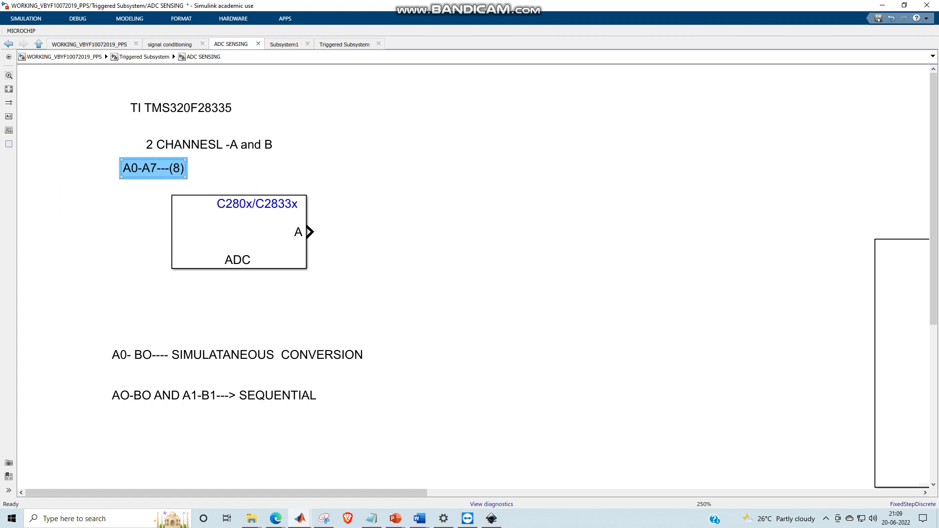
drag(154, 169, 333, 145)
click(393, 131)
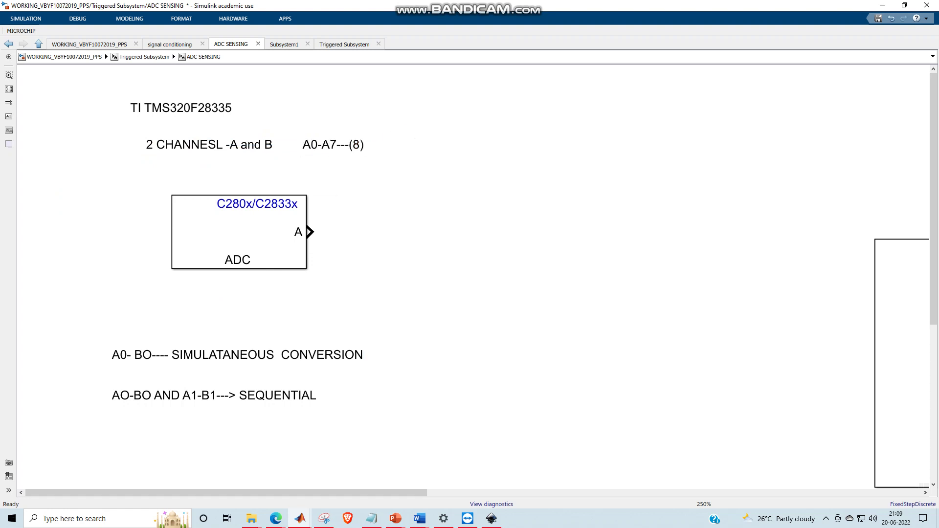
Add the annotation "B0-B7 (8)" on the same line, just after the A0-A7 note
double_click(394, 143)
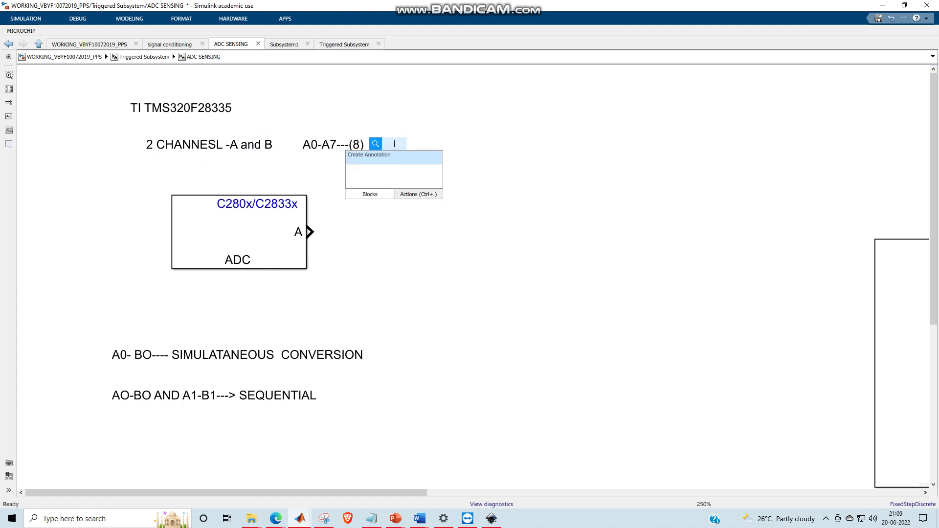
text(B0-)
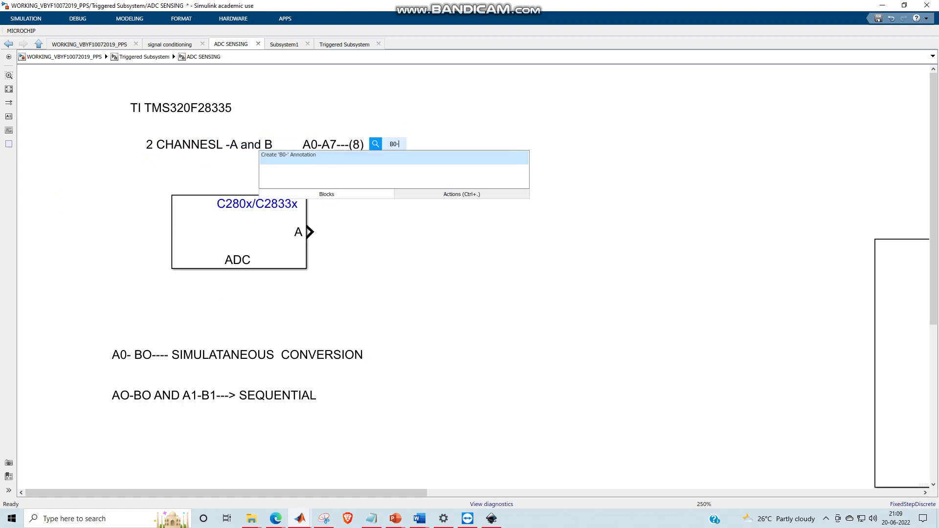
text(B7  (8))
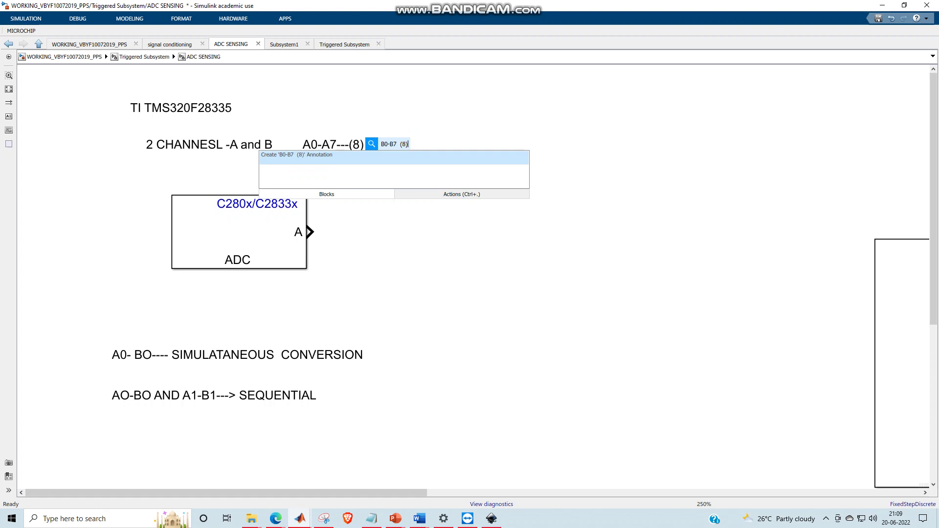
key(Return)
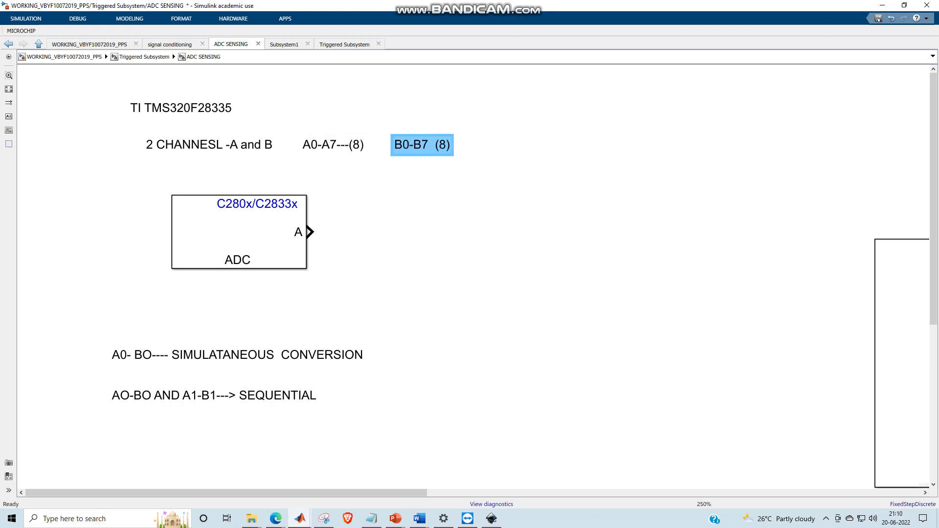
Reopen the ADC block's parameters and review the Module choices without changing the selection
double_click(239, 232)
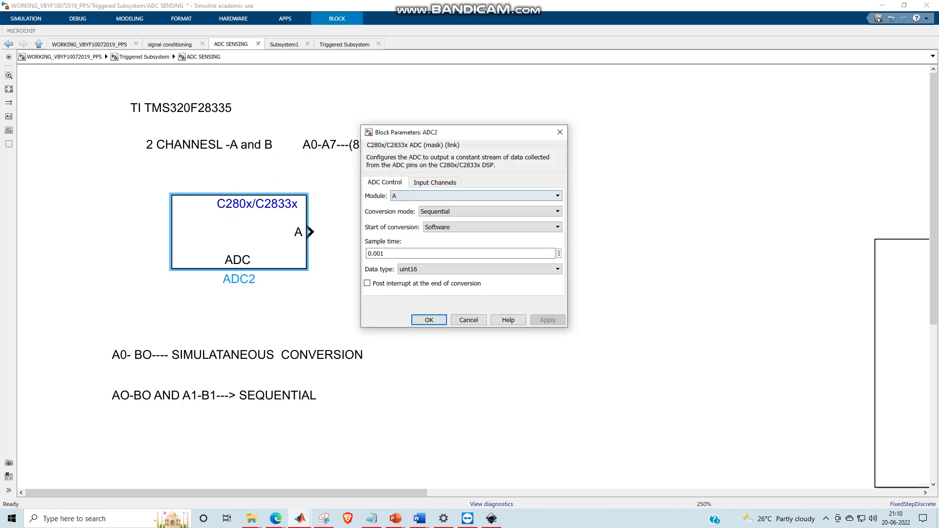
click(476, 195)
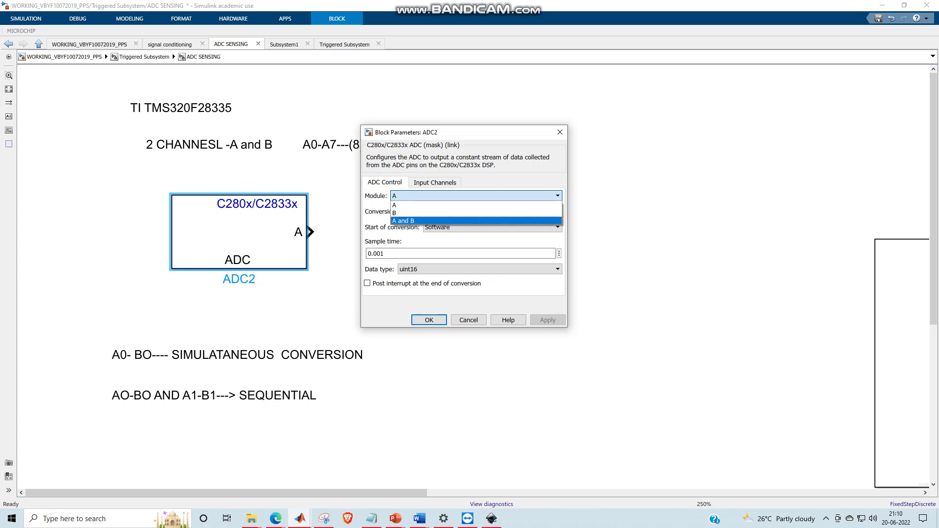
key(Escape)
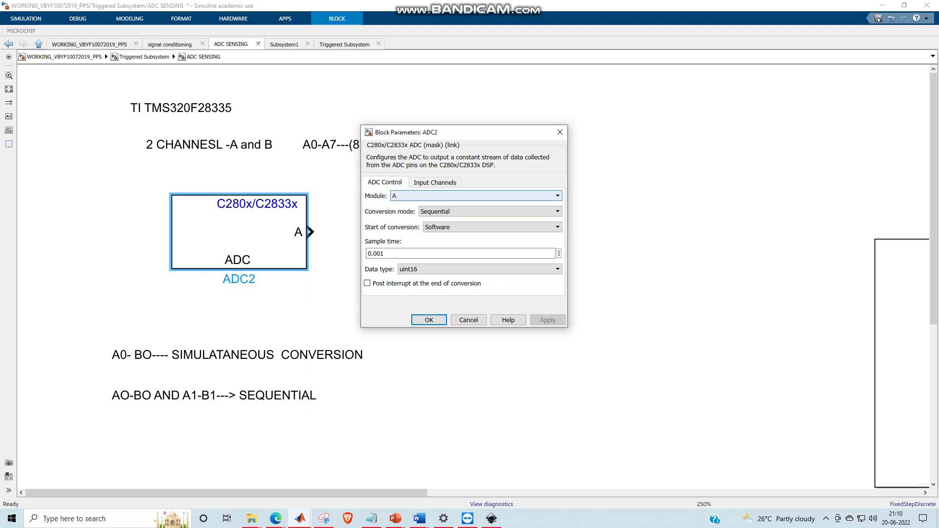
key(Tab)
key(Tab)
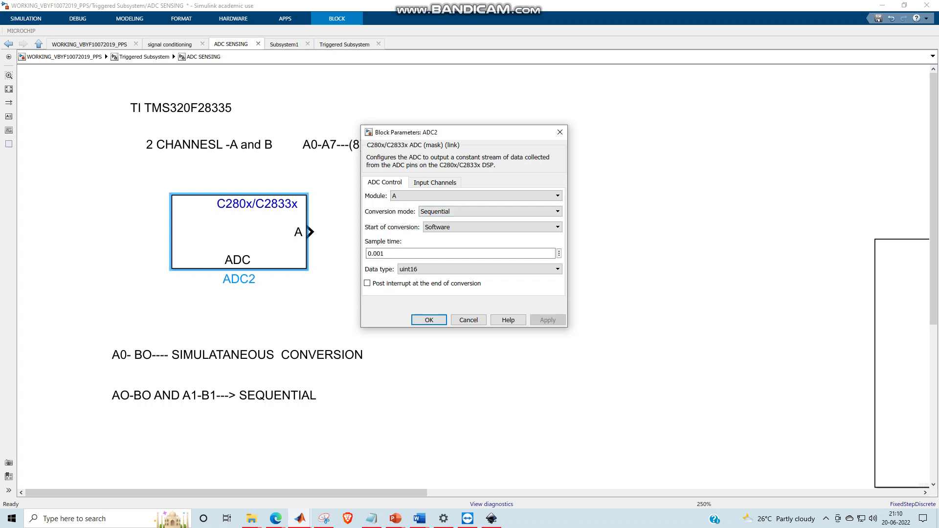
Review the ADC's Conversion mode options, keep Sequential, and move the parameters dialog clear of the annotations
drag(464, 132, 439, 121)
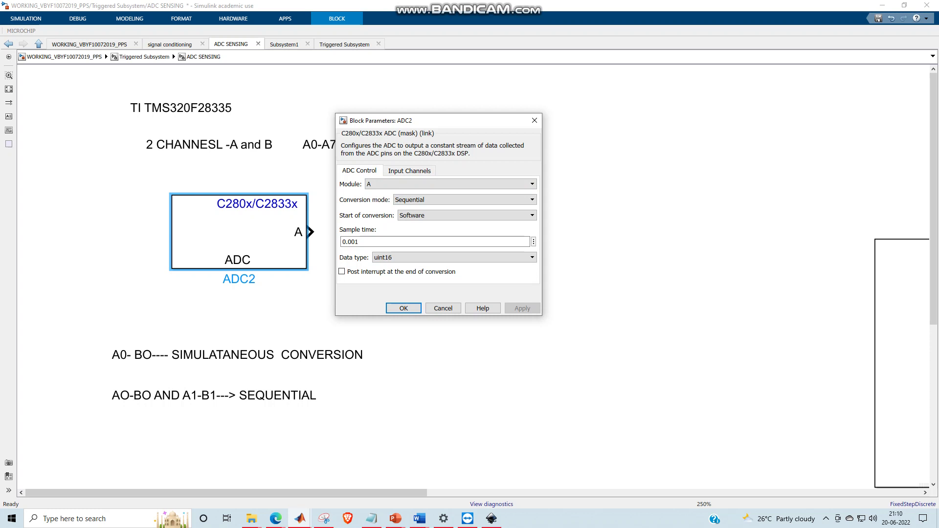
click(465, 200)
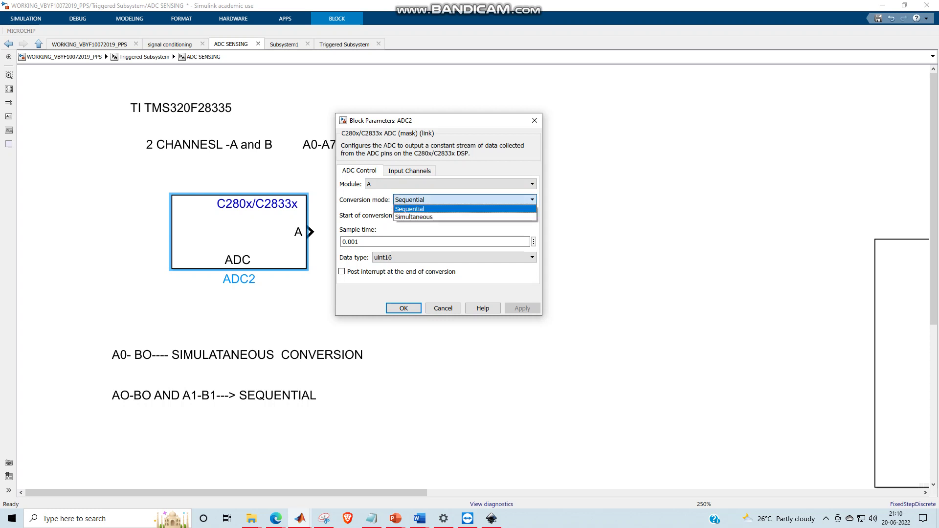
click(410, 209)
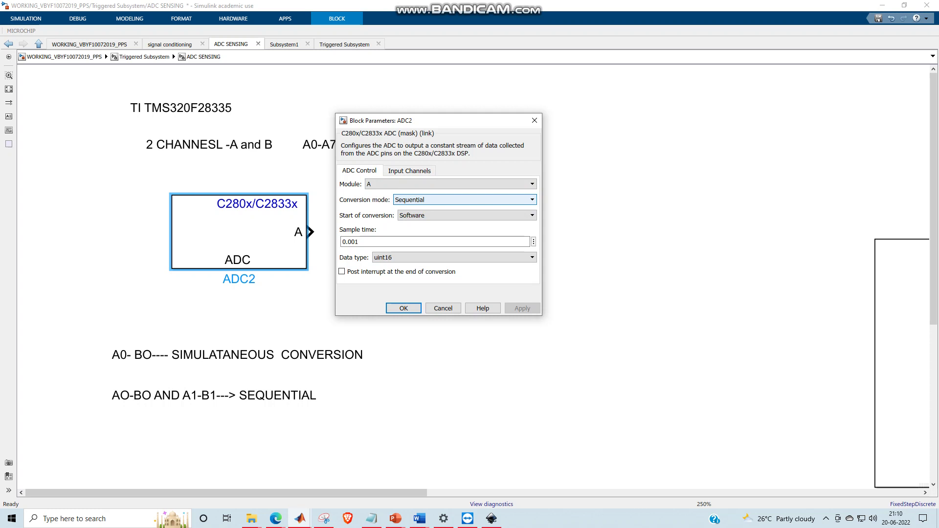
drag(484, 124, 547, 297)
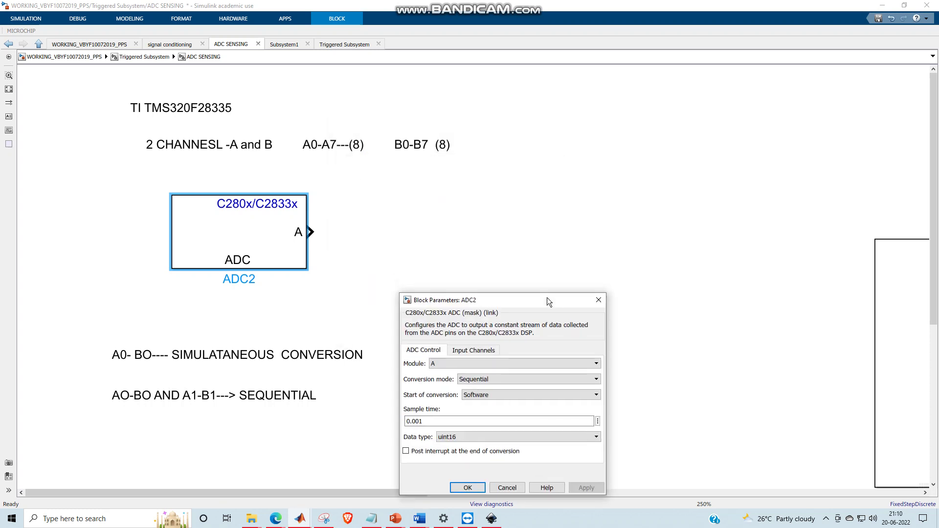
Close the ADC parameters and add the annotation "Sequntial - one after other" just after the B0-B7 note
key(Escape)
double_click(471, 143)
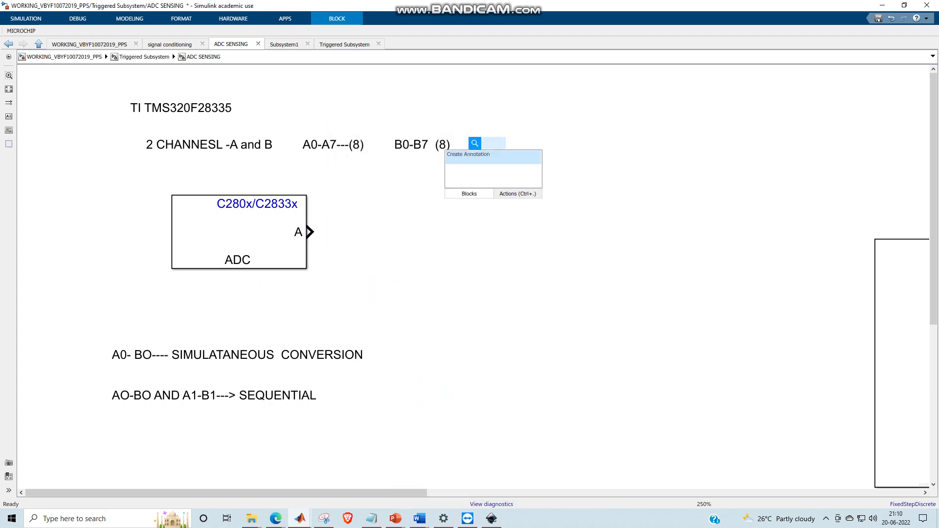
text(S)
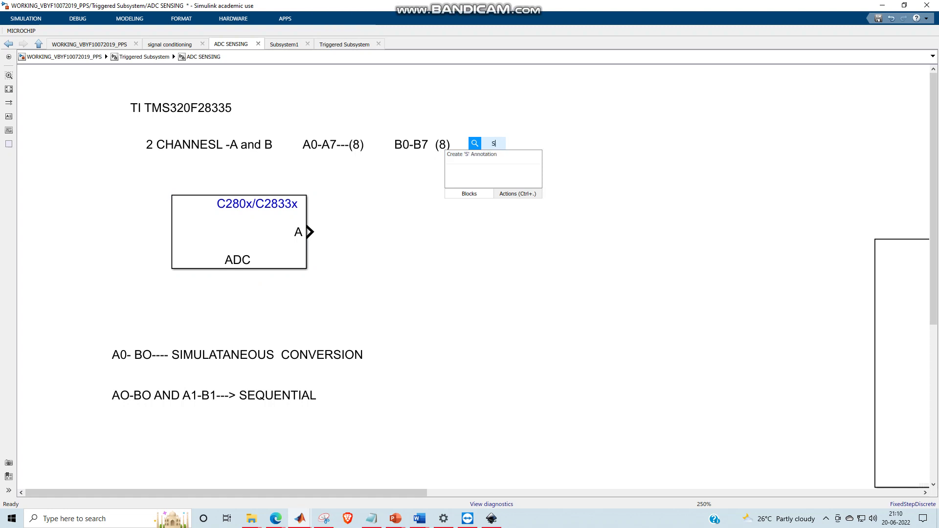
text(equ)
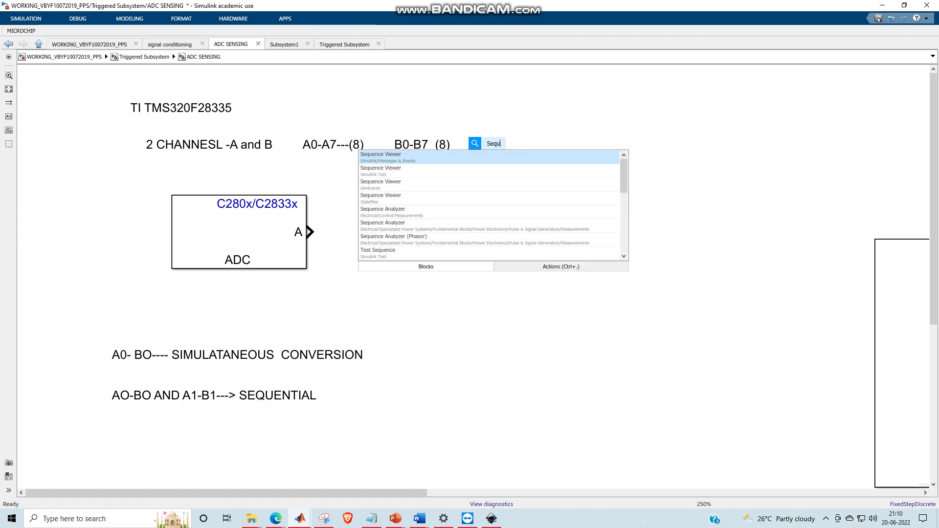
text(ntial )
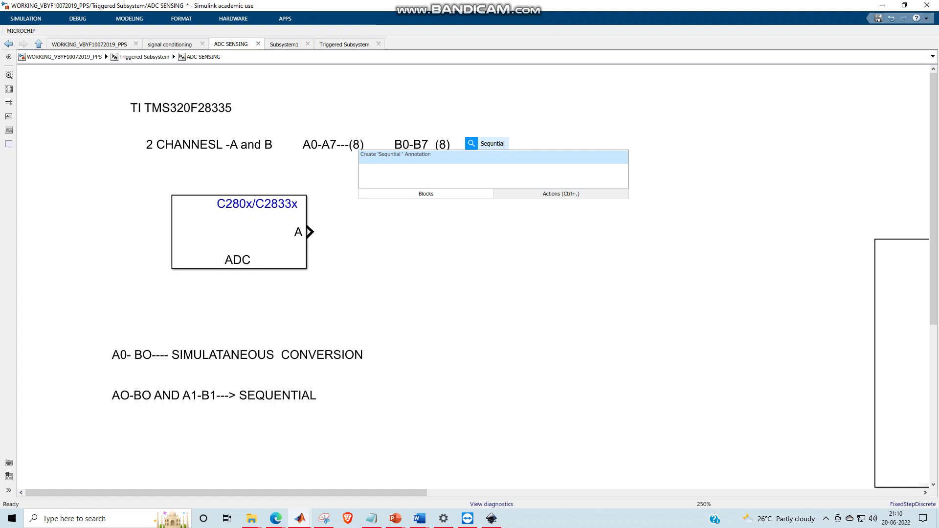
text(- one af)
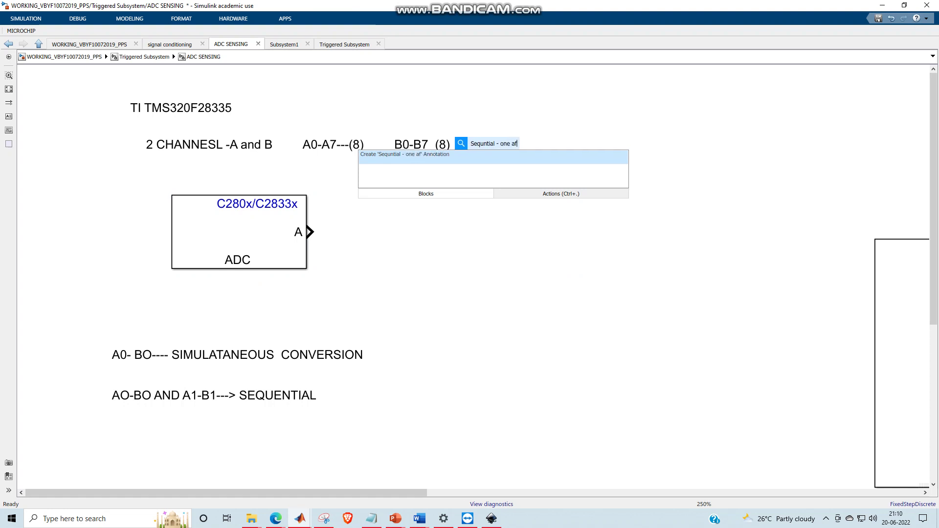
text(ter other)
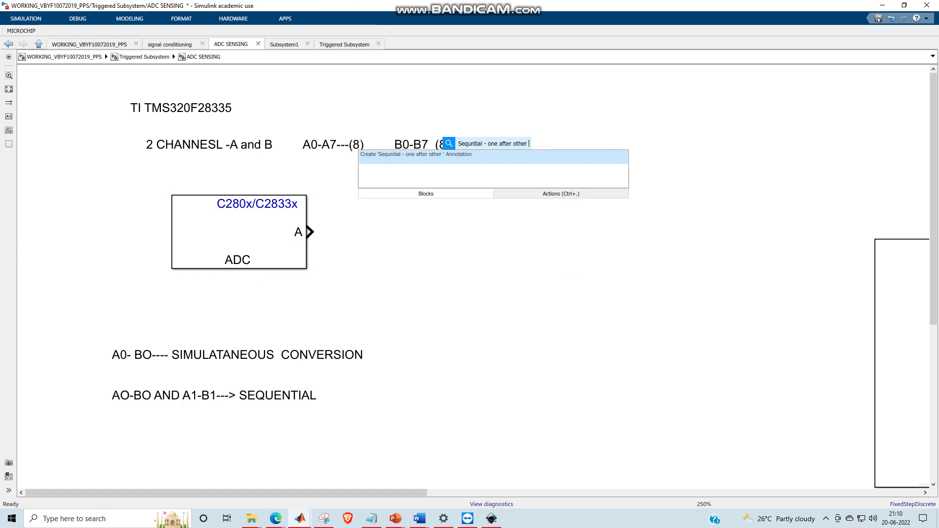
key(Return)
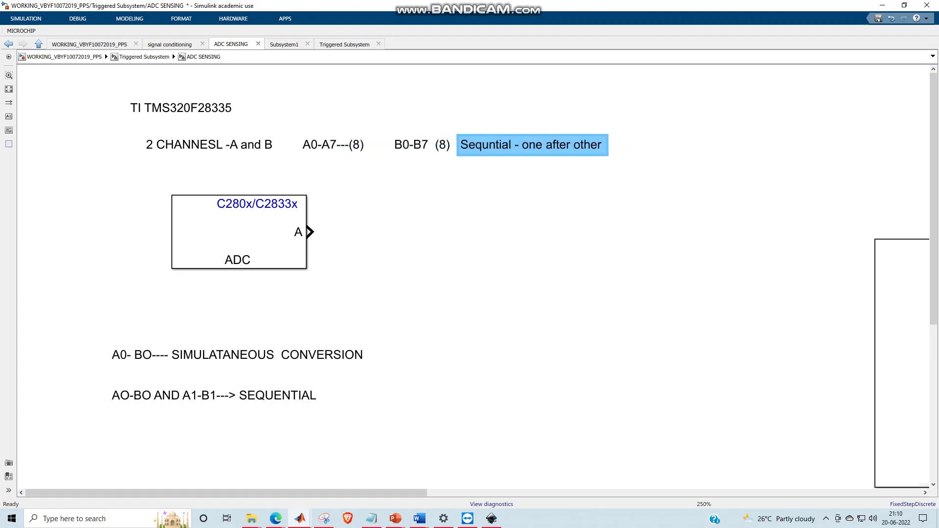
Add the annotation "Simulatneous -- same time conversion" and align it directly beneath the "Sequntial - one after other" note
double_click(471, 164)
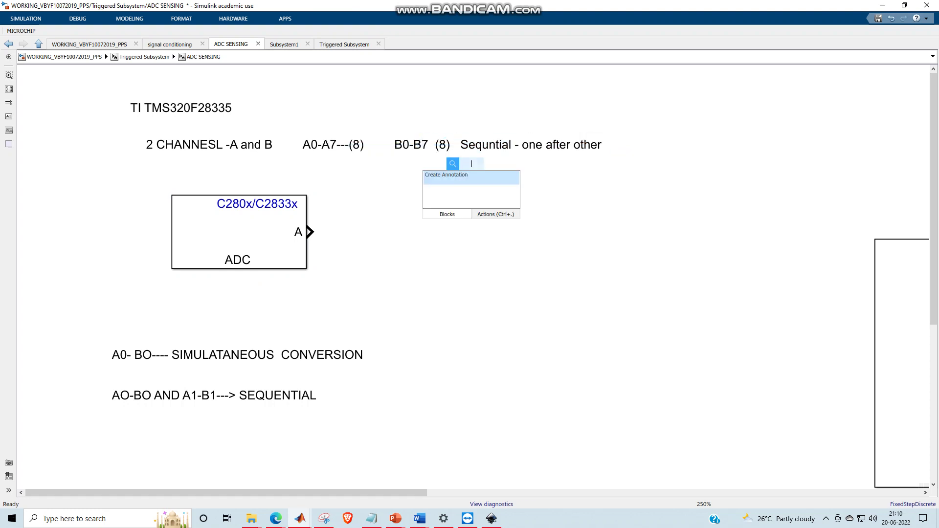
text(Simula)
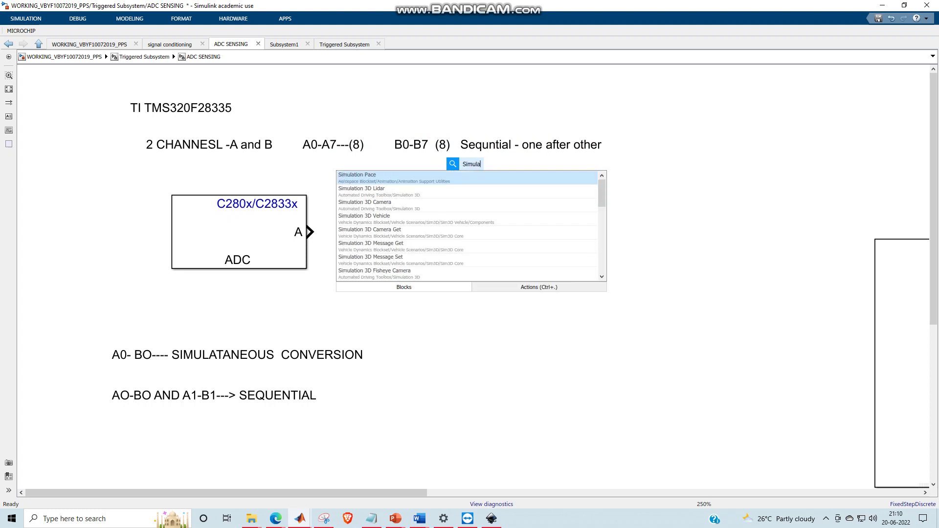
text(tneous)
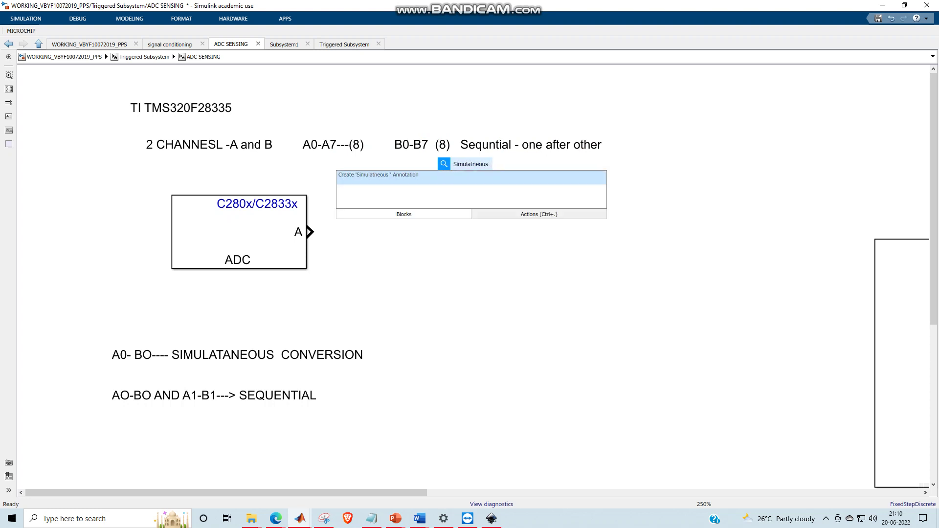
text( -- sam)
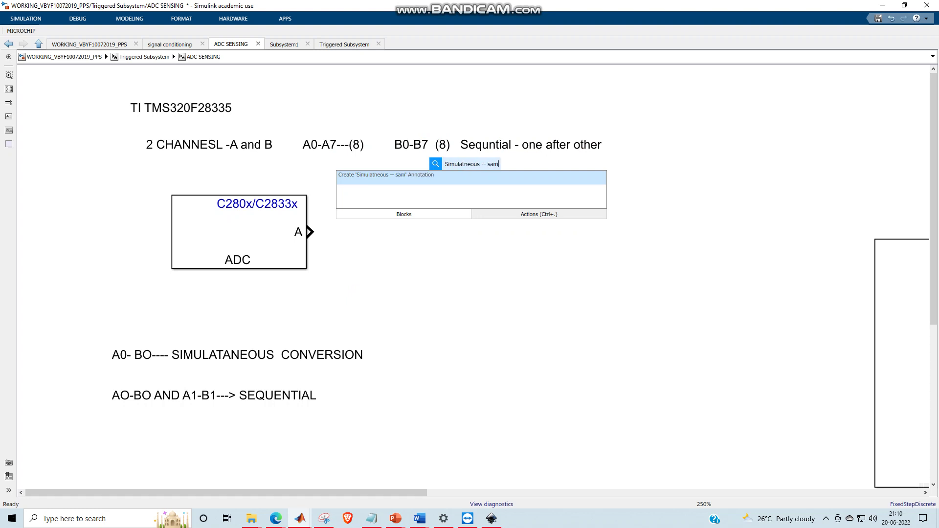
text(e time )
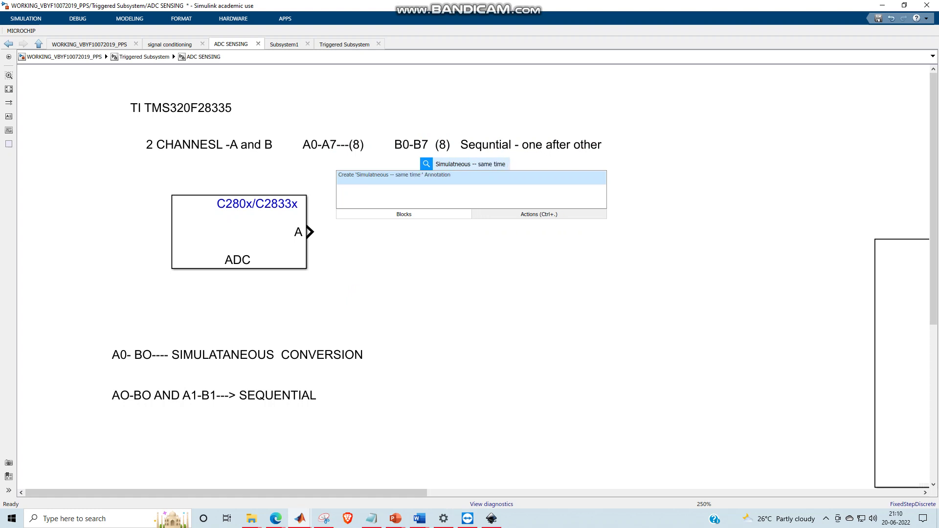
text( conver)
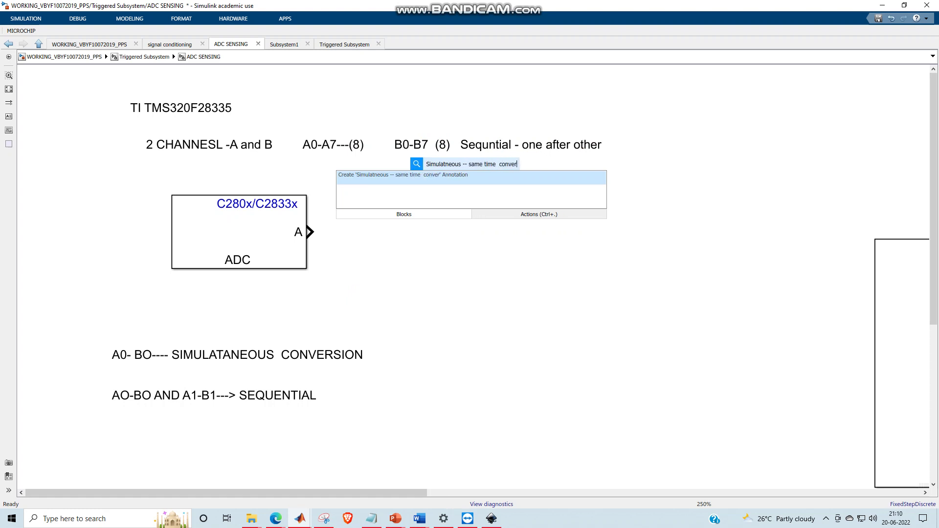
text(sion)
key(Return)
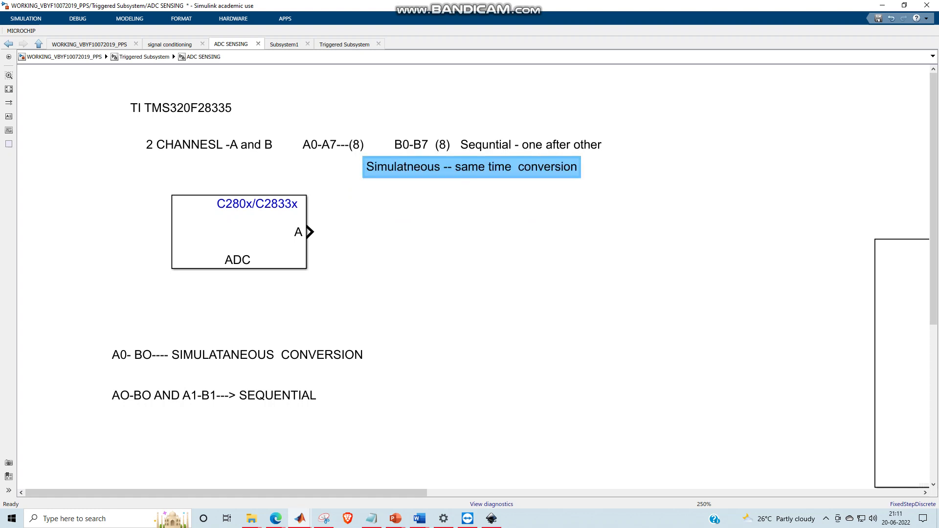
drag(471, 166, 556, 162)
drag(563, 176, 566, 162)
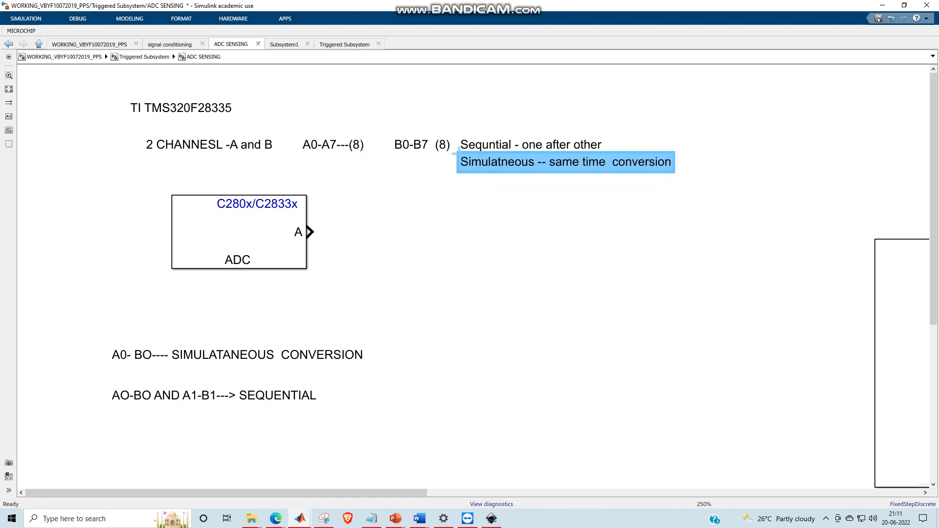
Reopen the ADC block's parameters and review its Start of conversion and Sample time settings without changing them
double_click(239, 232)
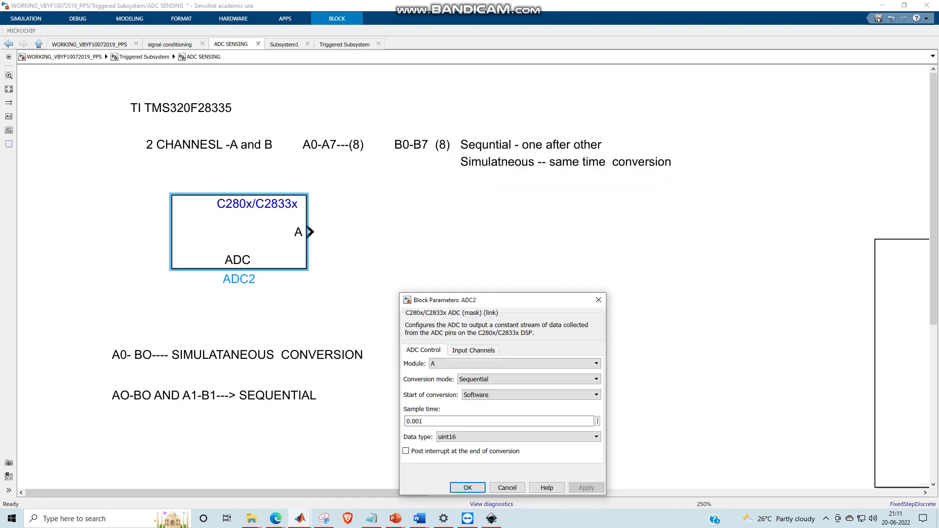
drag(418, 293, 446, 177)
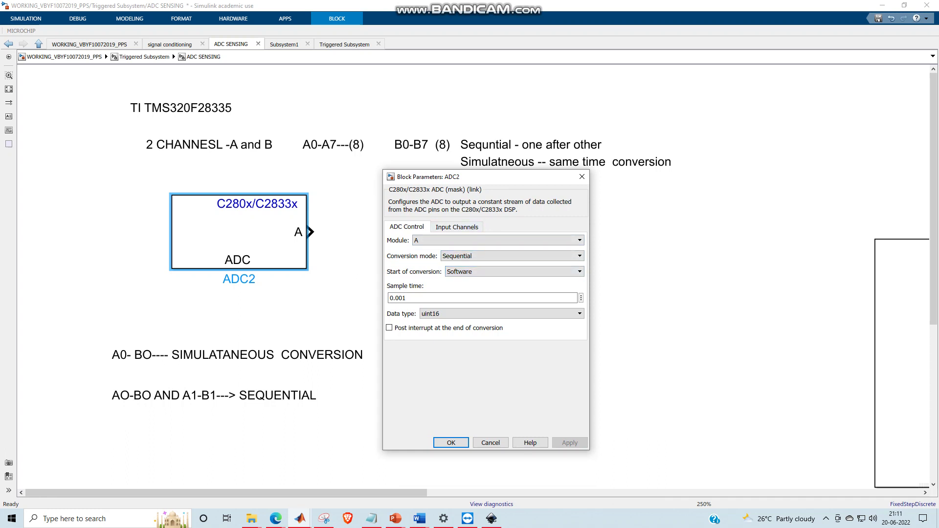
drag(431, 271, 391, 272)
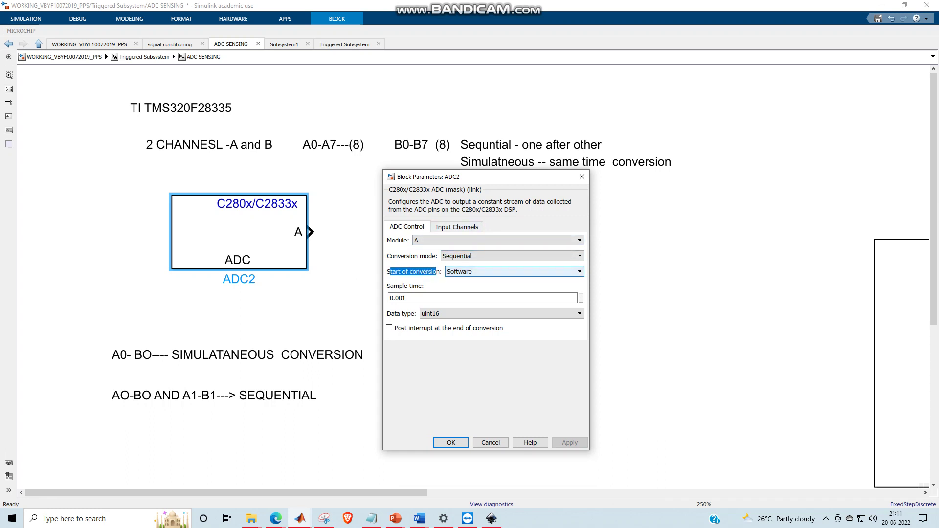
click(513, 272)
click(514, 272)
click(406, 298)
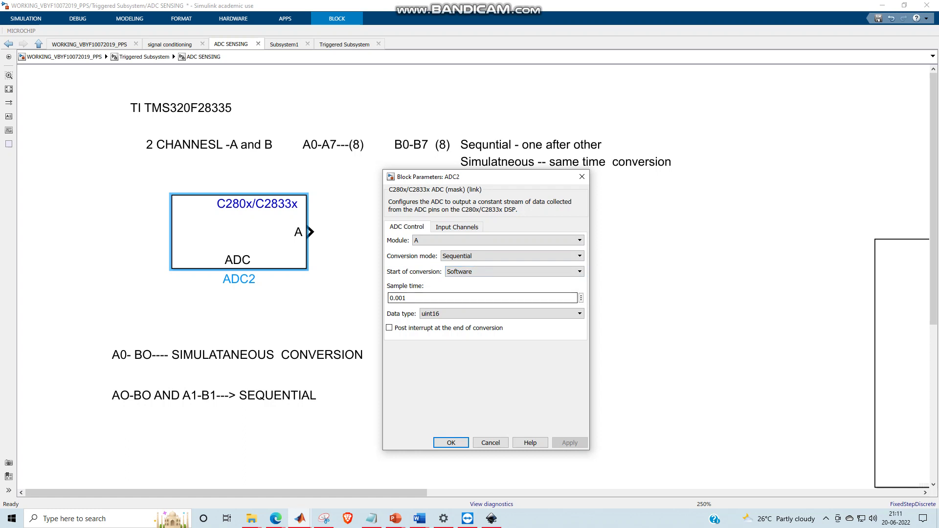
drag(406, 298, 389, 298)
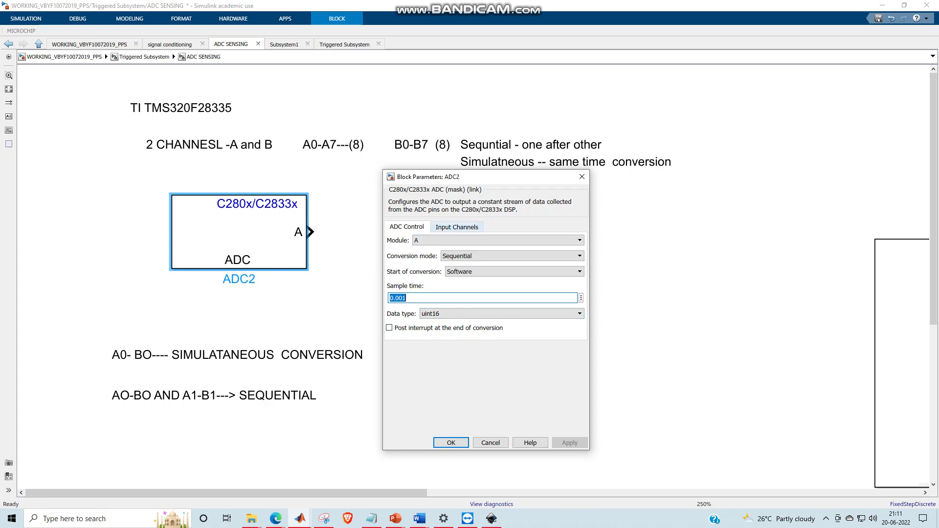
Set the ADC's Number of conversions to 1 and apply the change
click(457, 227)
click(520, 240)
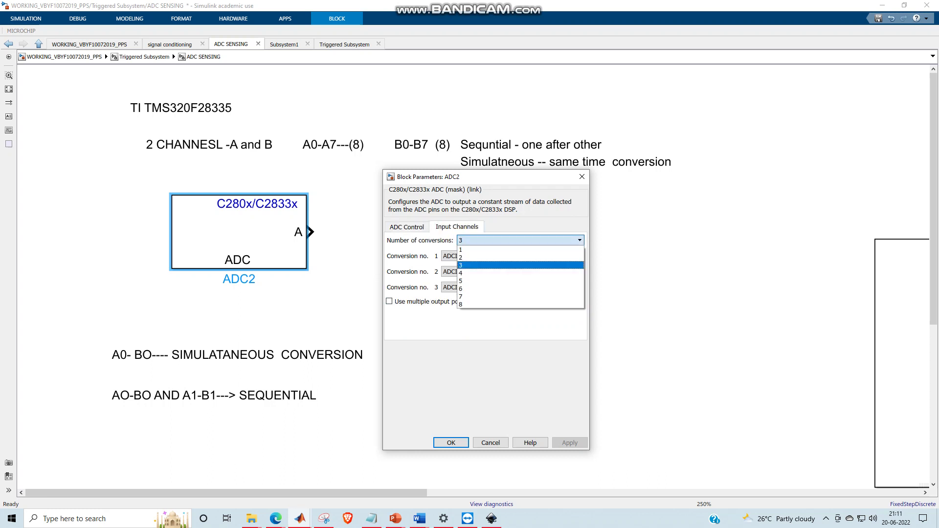
click(520, 250)
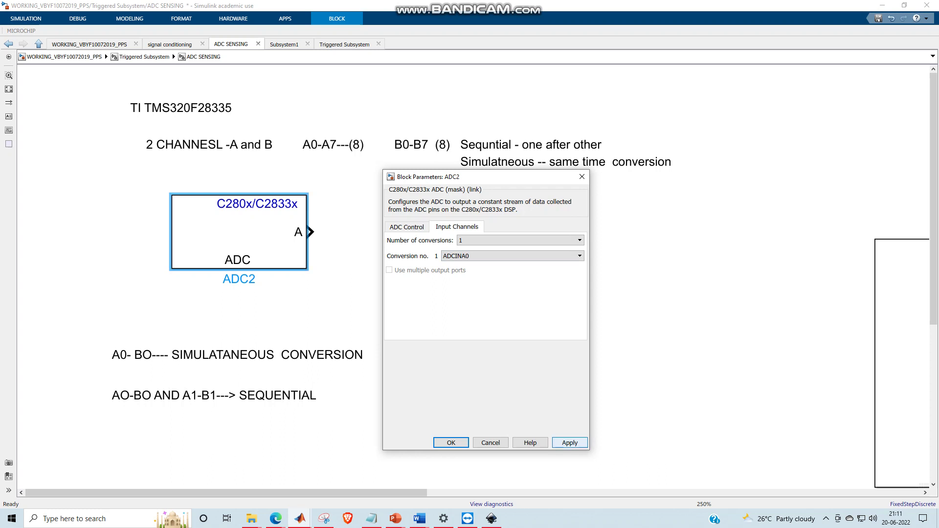
click(569, 442)
Switch the ADC Module to B, check its input channel assignment, and apply the change
click(406, 226)
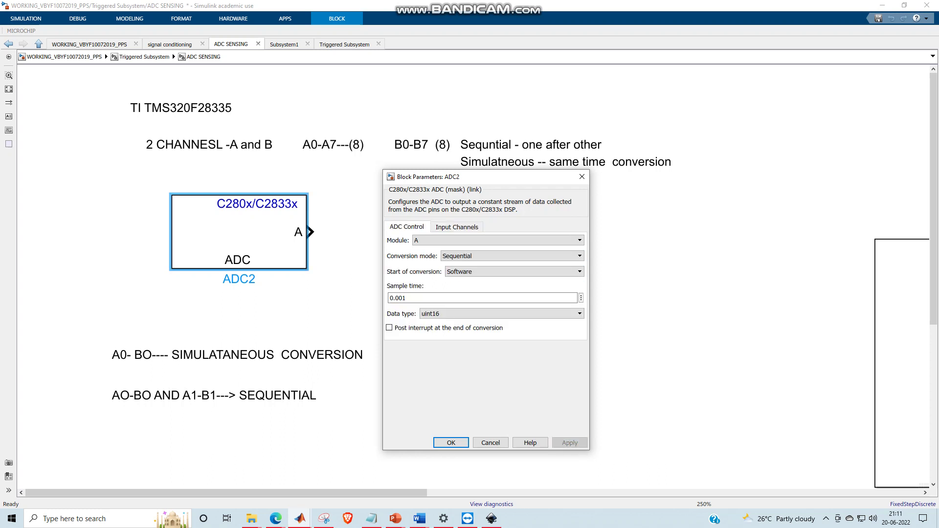
click(497, 240)
click(498, 256)
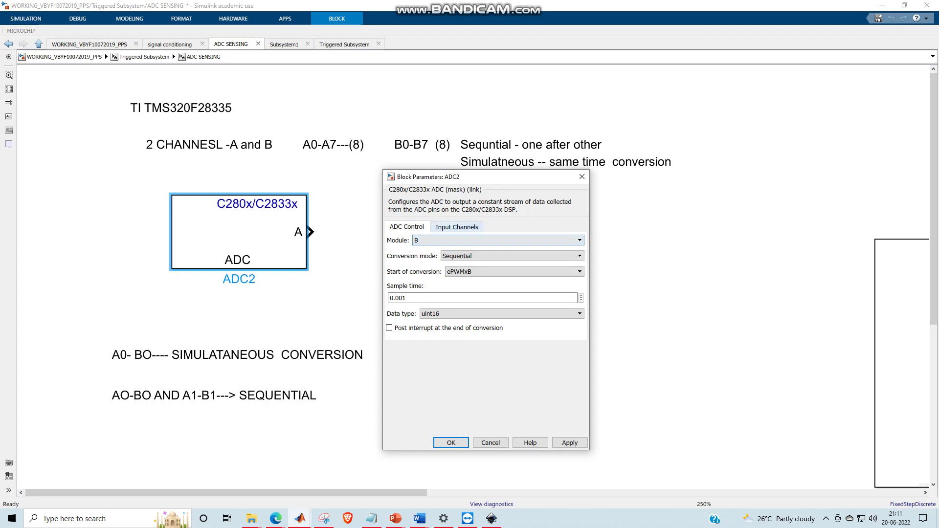
key(ctrl+Tab)
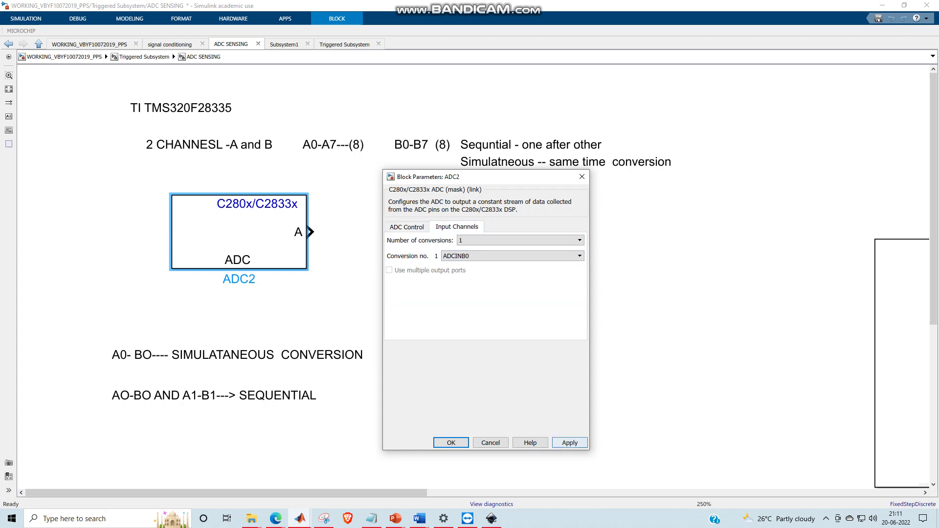
click(570, 443)
key(Tab)
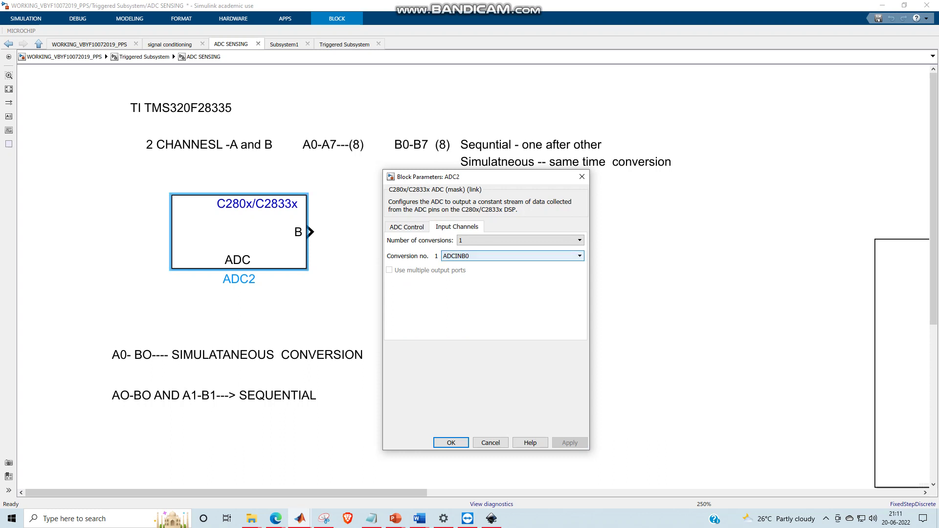
Set the ADC's Number of conversions to 2 with channels ADCINB0 and ADCINB1, apply it, and close the parameters
click(519, 240)
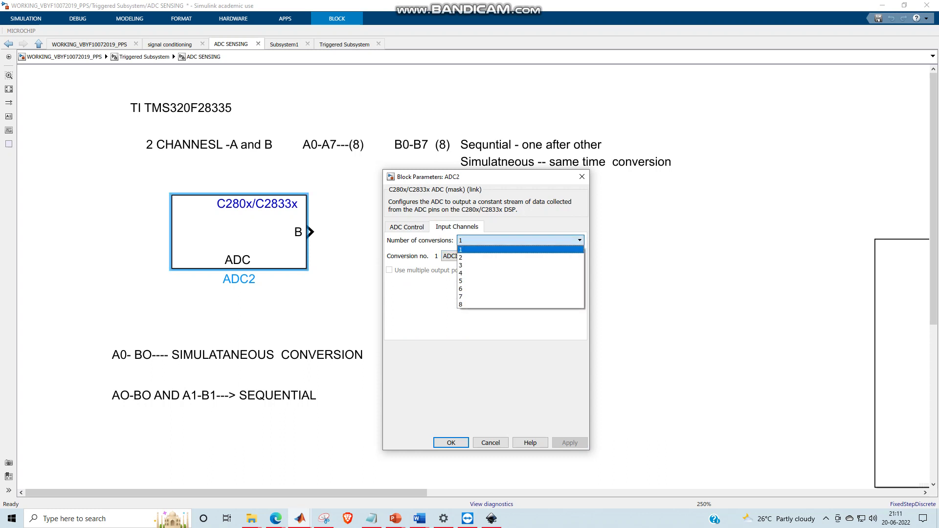
click(519, 257)
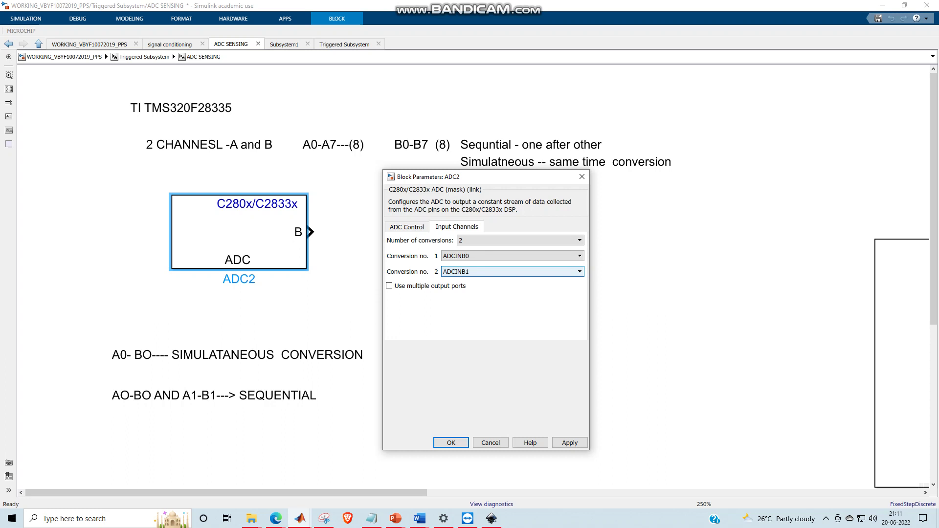
key(shift+Tab)
key(Tab)
key(Tab)
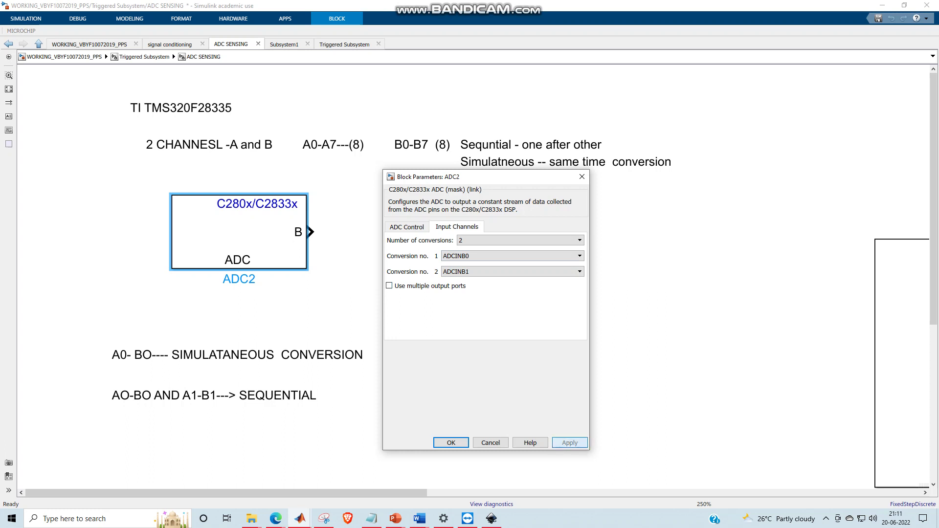
click(569, 443)
click(450, 442)
Insert a Demux block and connect its input to the ADC block's B output
double_click(272, 304)
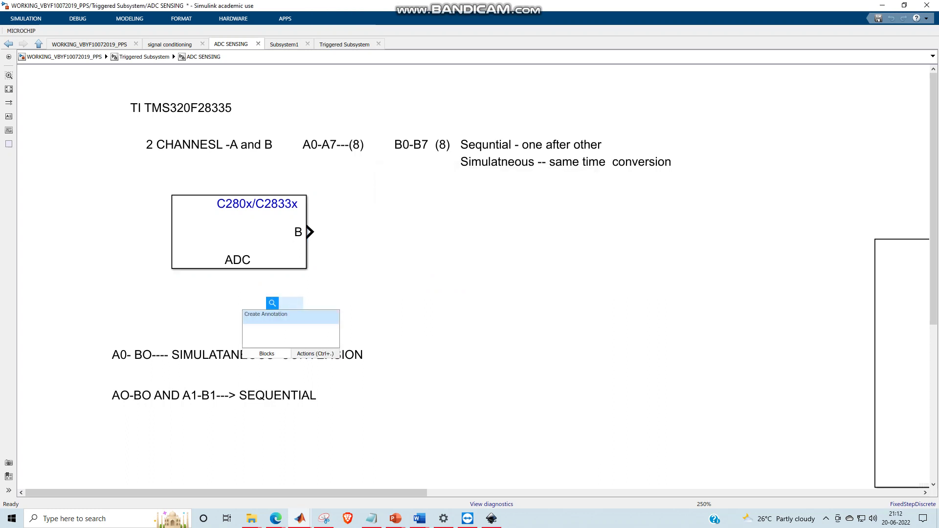
text(demux)
key(Return)
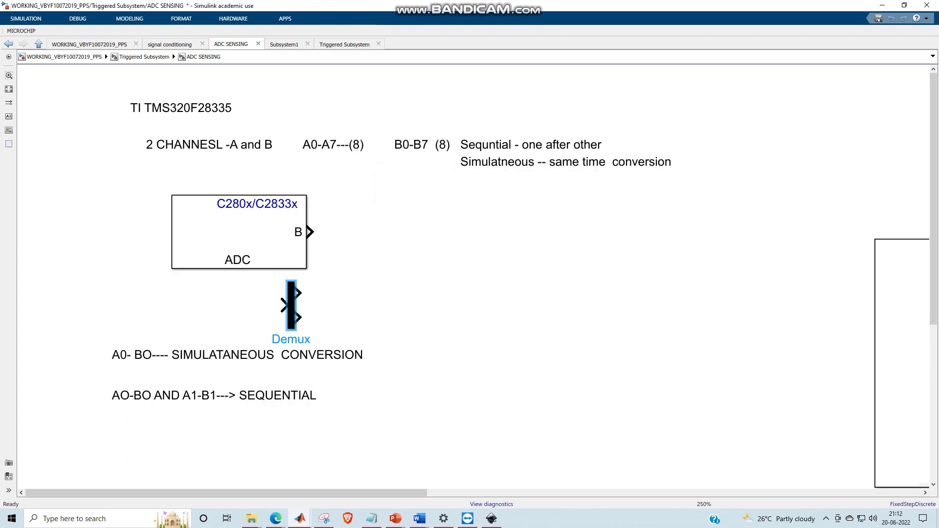
drag(293, 304, 333, 232)
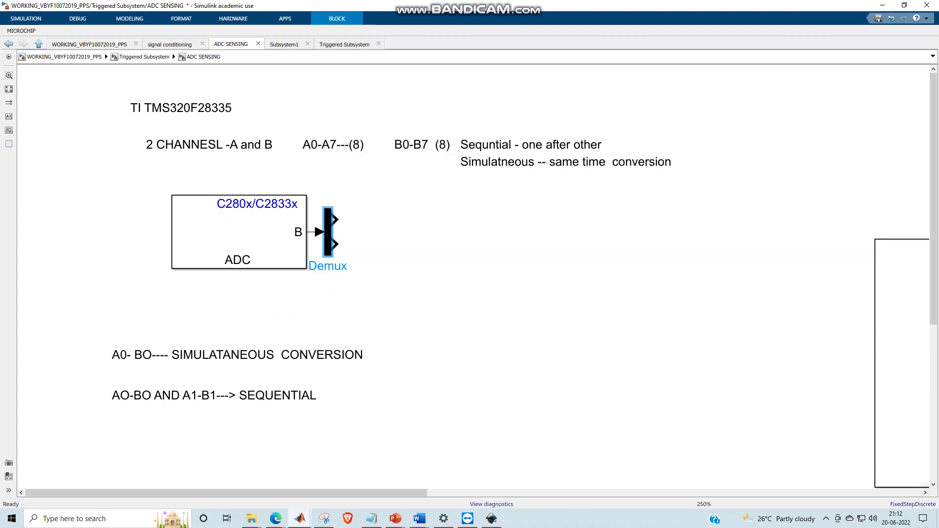
Enable multiple output ports on the ADC block and delete the Demux beside it
double_click(239, 232)
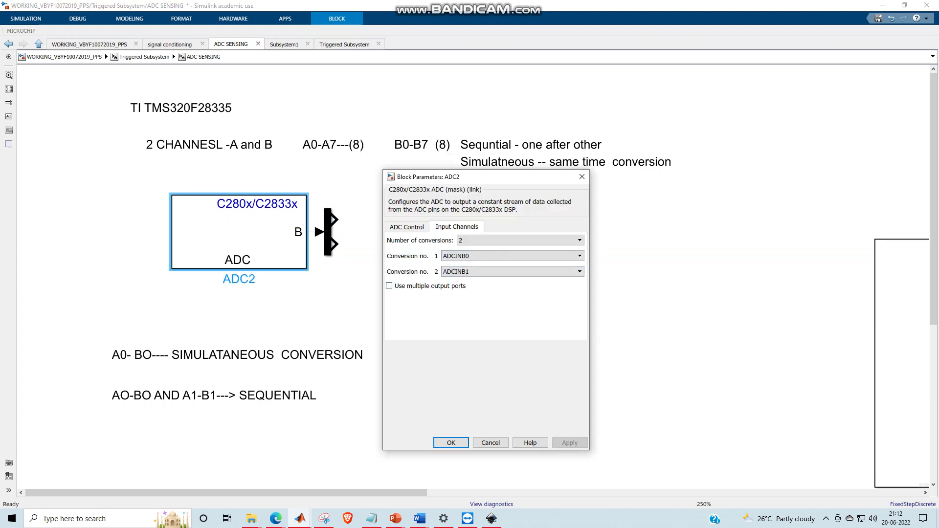
click(389, 286)
click(570, 443)
click(451, 443)
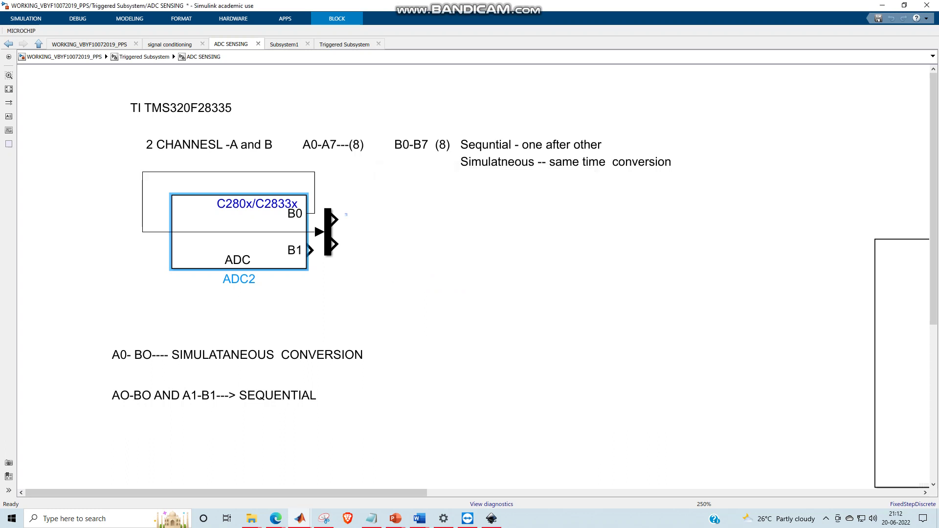
drag(347, 214, 329, 253)
key(Delete)
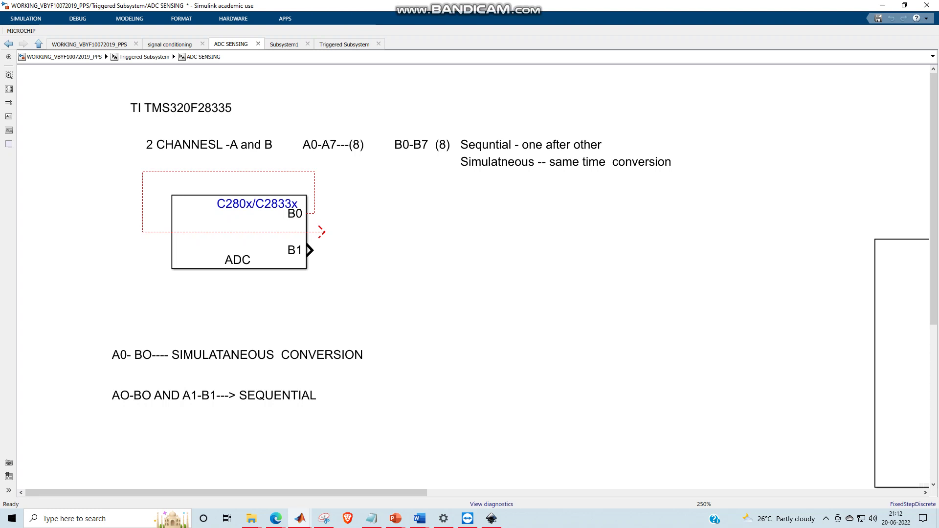
Delete the unconnected signal line looping around the ADC block
drag(322, 183, 297, 170)
key(Delete)
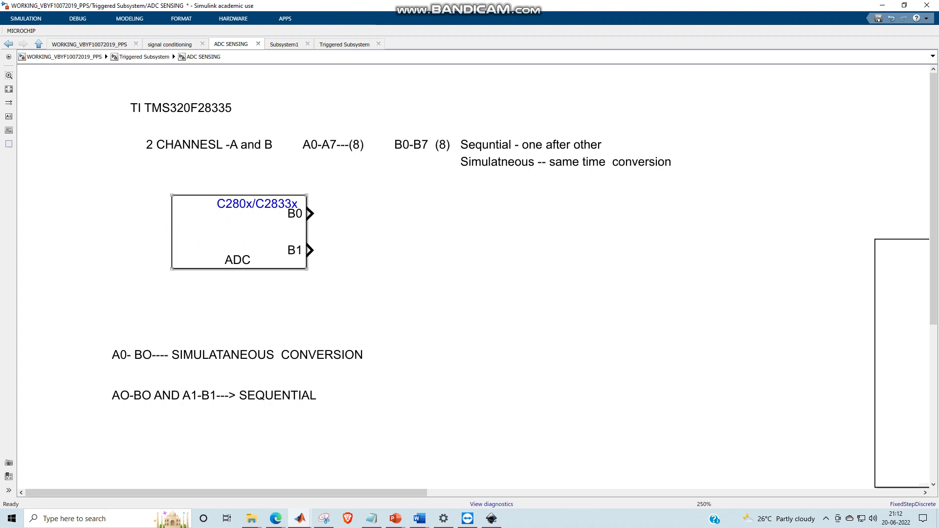
Open the ADC block's parameters and set its conversion mode to Simultaneous
key(Return)
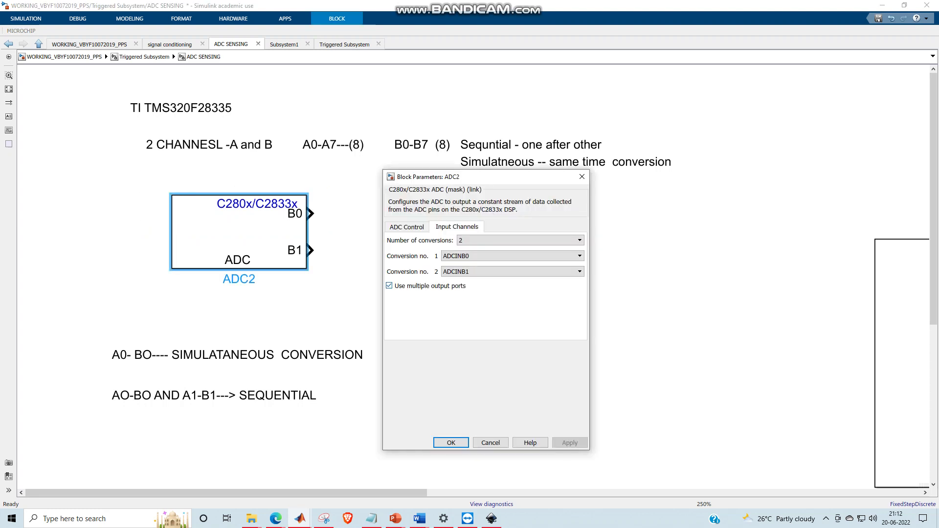
click(406, 227)
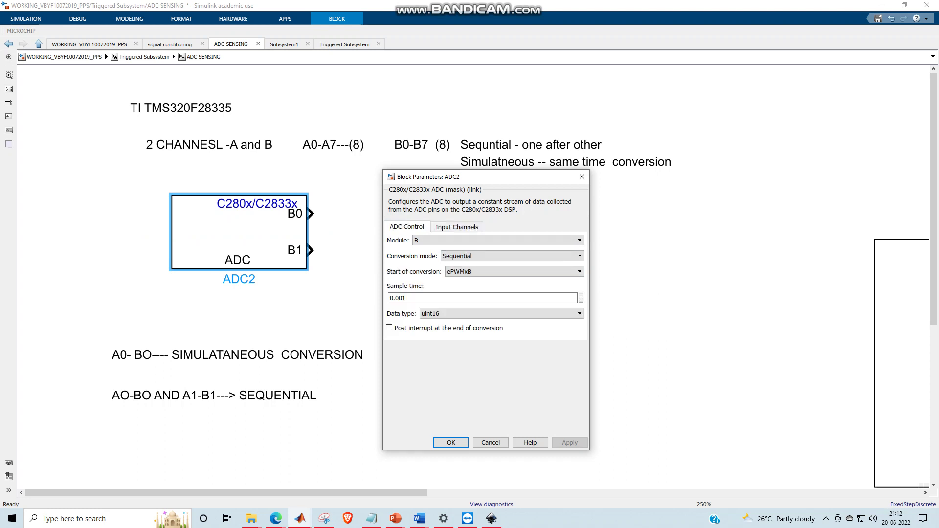
click(498, 240)
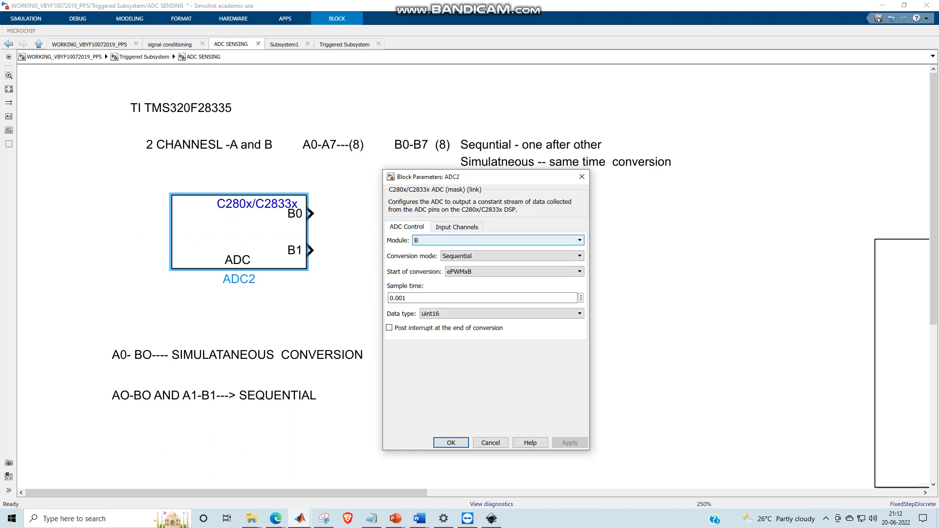
click(512, 256)
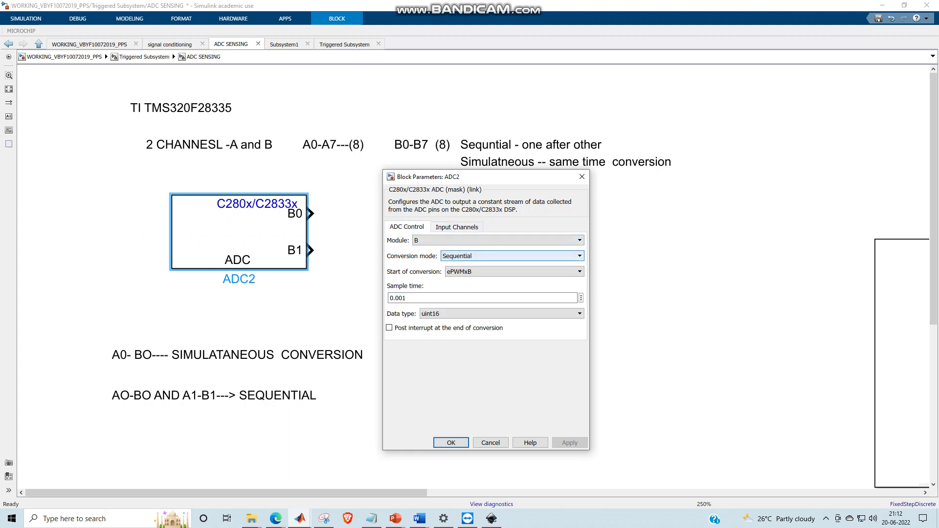
click(456, 240)
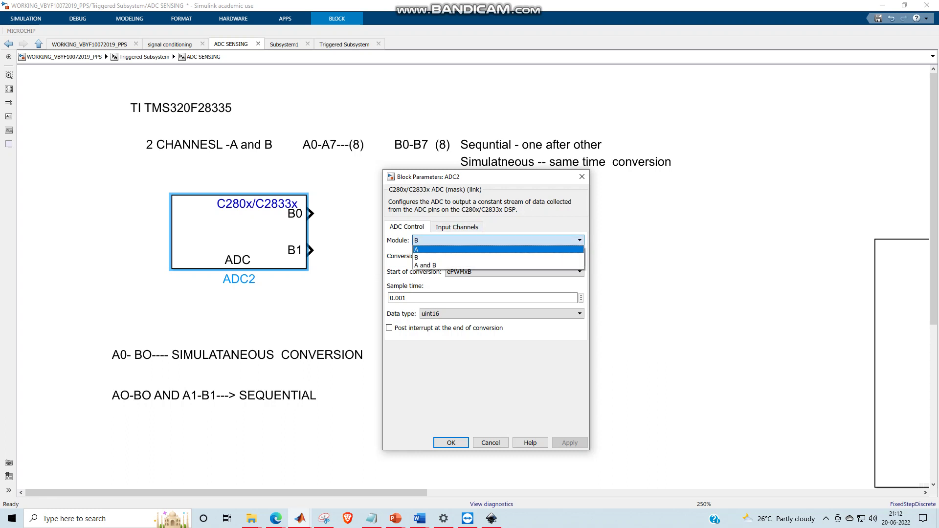
click(456, 250)
click(512, 256)
click(512, 273)
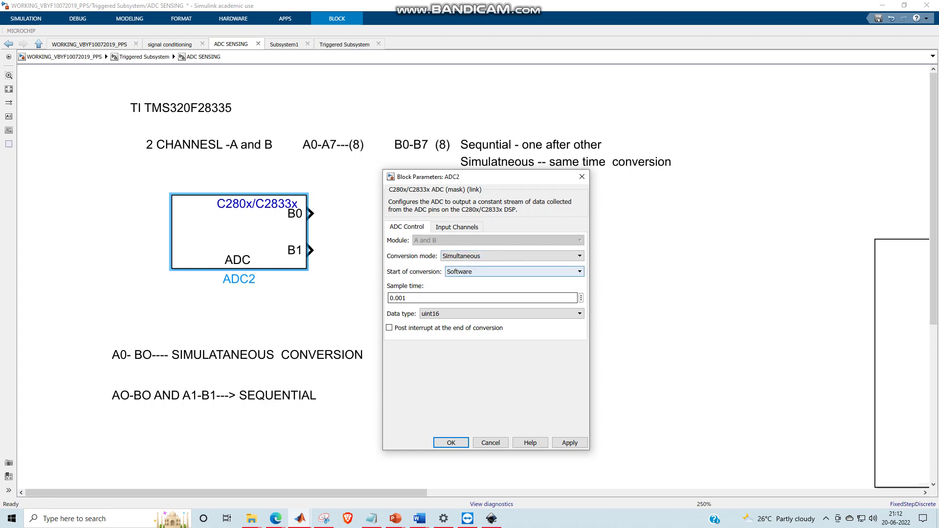
Set the ADC's Number of conversions to 3 in its input channel settings
click(456, 226)
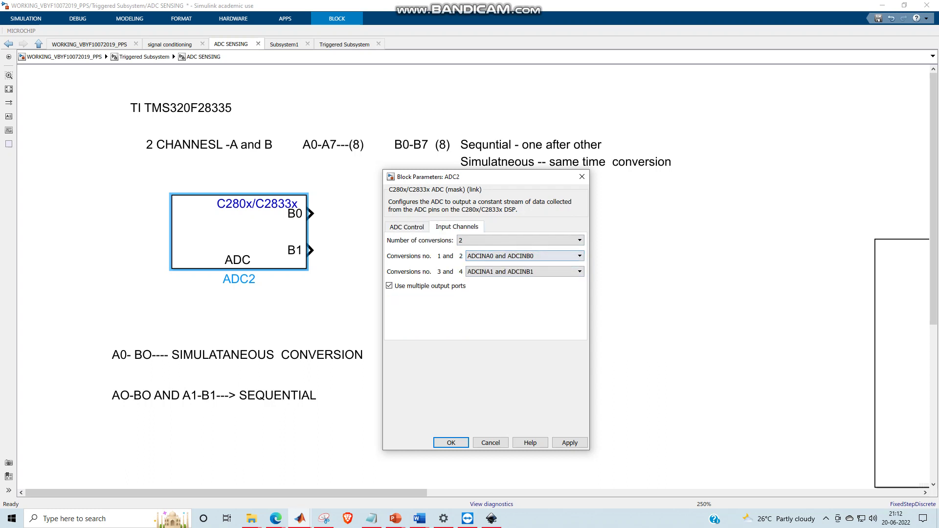
key(Tab)
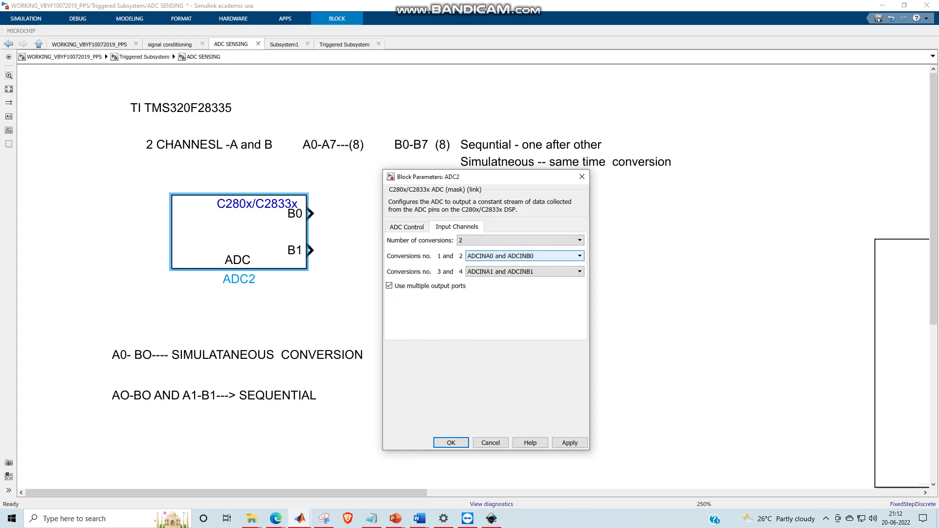
key(Tab)
key(Tab)
key(Tab)
key(Tab)
key(Tab)
key(Tab)
key(Tab)
click(520, 240)
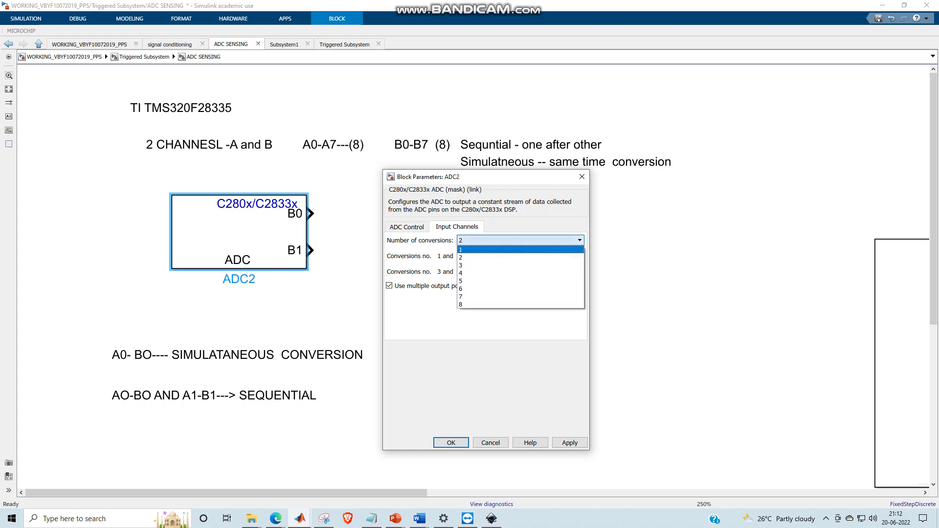
key(Return)
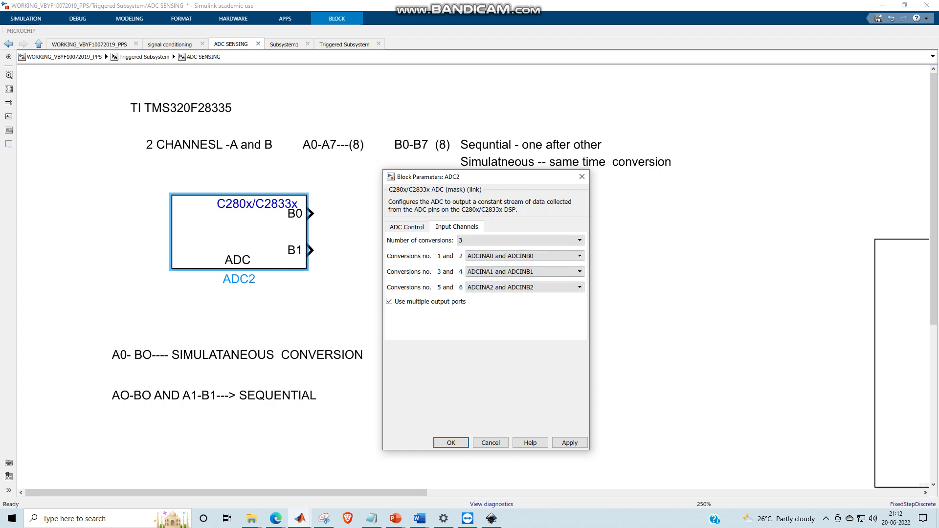
Review the A and B channel pairs assigned to conversions 1 and 2, 3 and 4, and 5 and 6
key(Tab)
key(Tab)
key(Tab)
key(shift+Tab)
key(shift+Tab)
key(Tab)
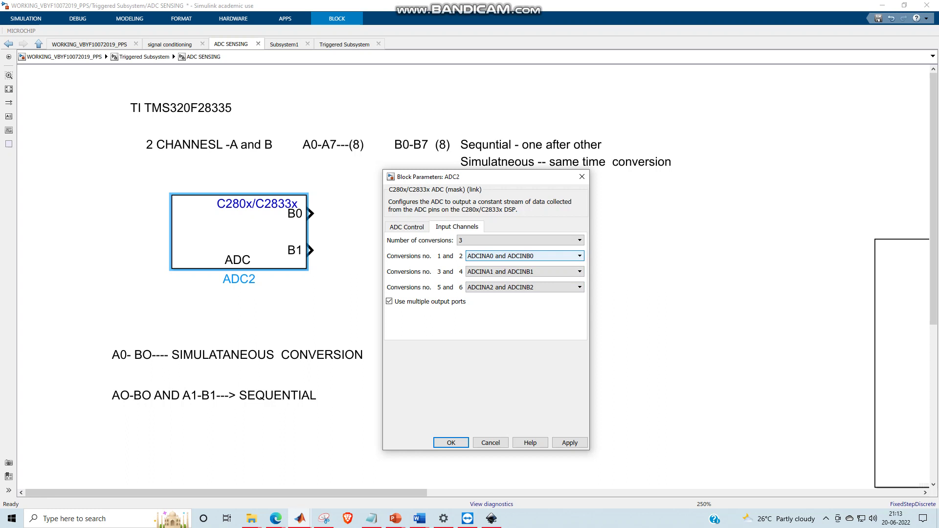
key(Tab)
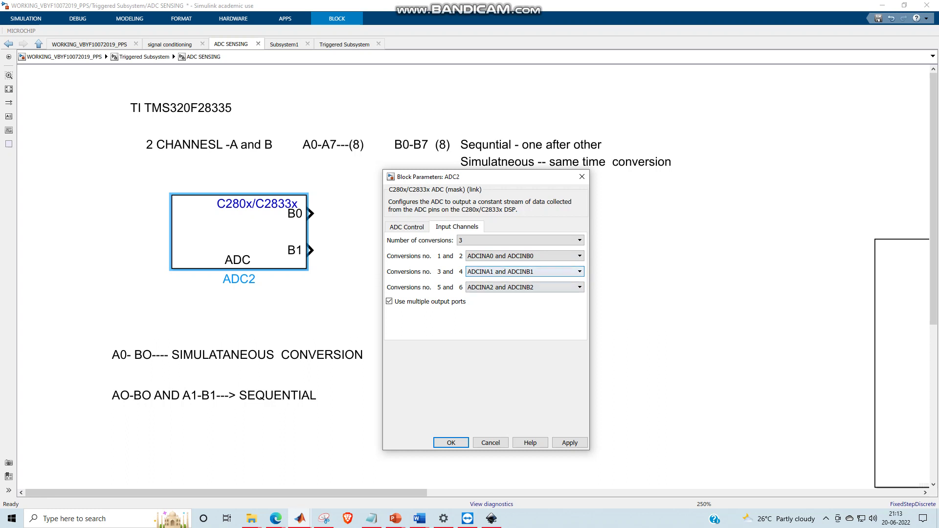
key(Tab)
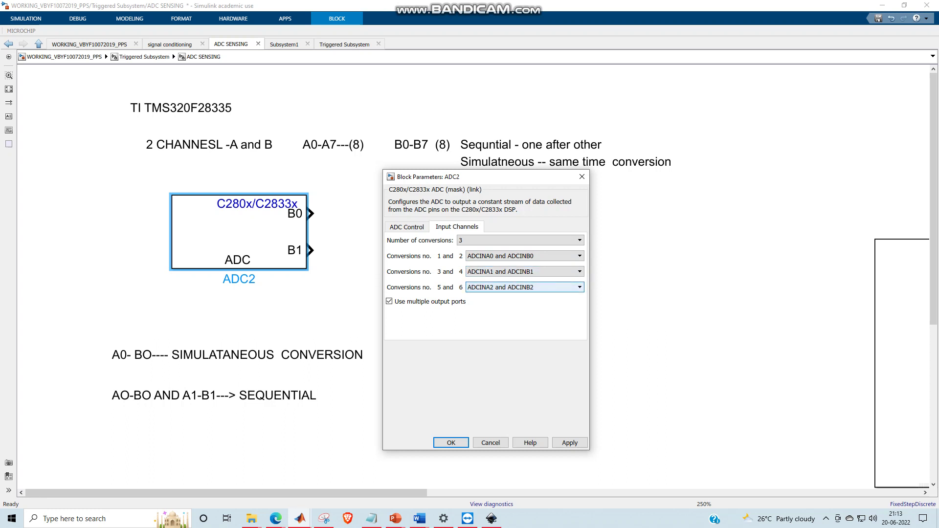
key(Tab)
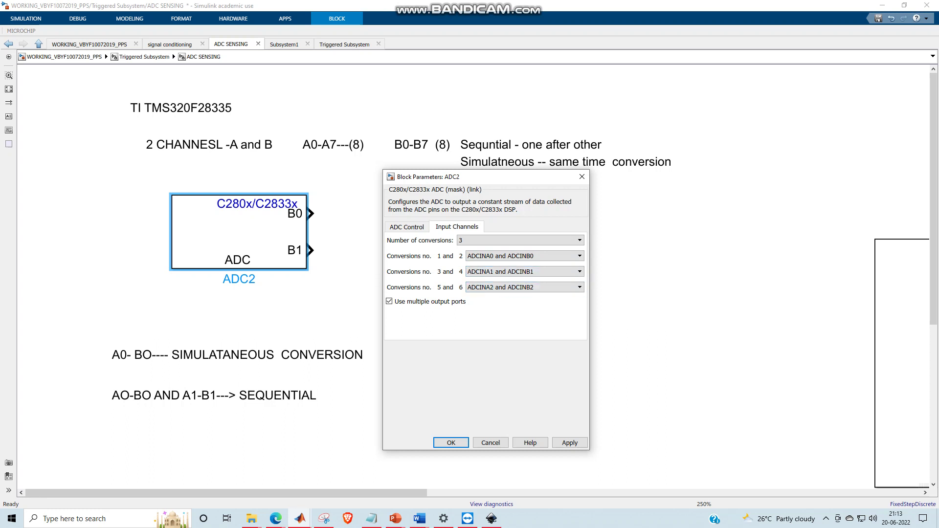
key(shift+Tab)
key(shift+Tab)
key(shift+Tab)
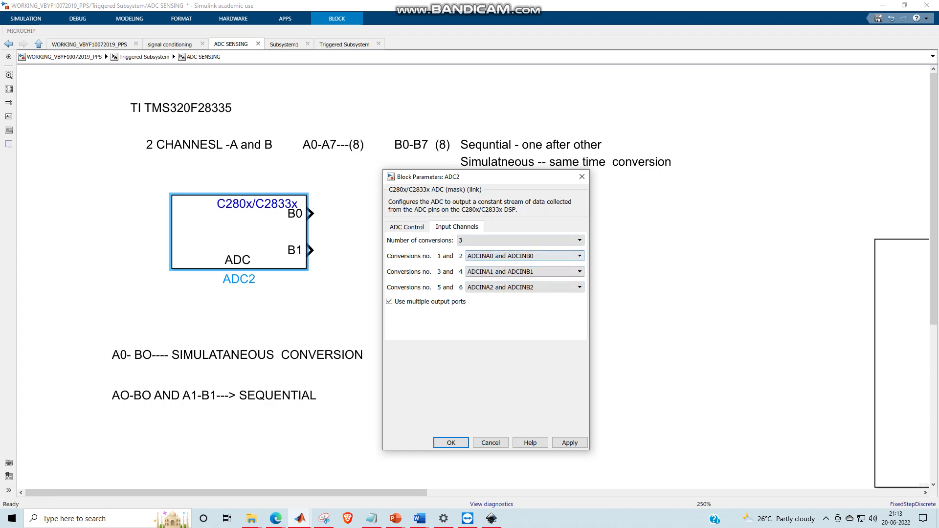
key(Tab)
key(Tab)
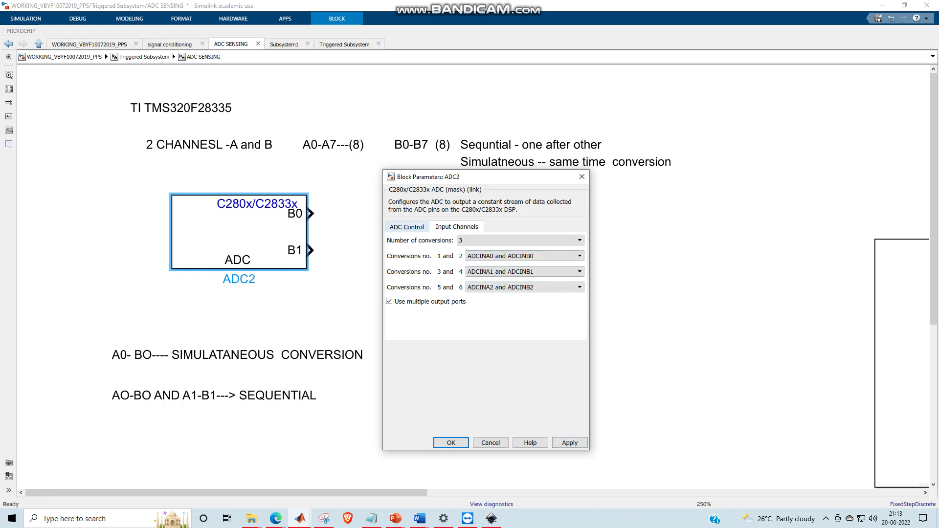
Switch the ADC's conversion mode to Sequential and go through the Module options, keeping A and B
click(407, 227)
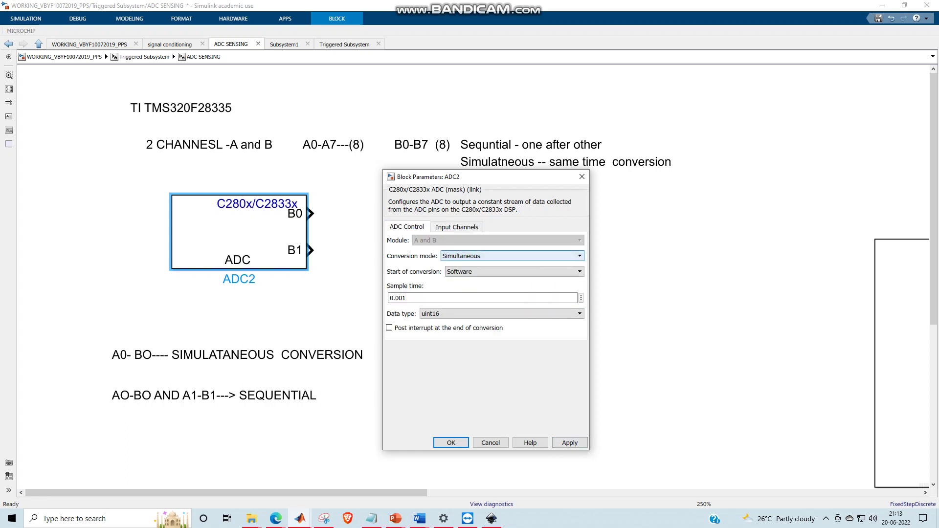
click(475, 255)
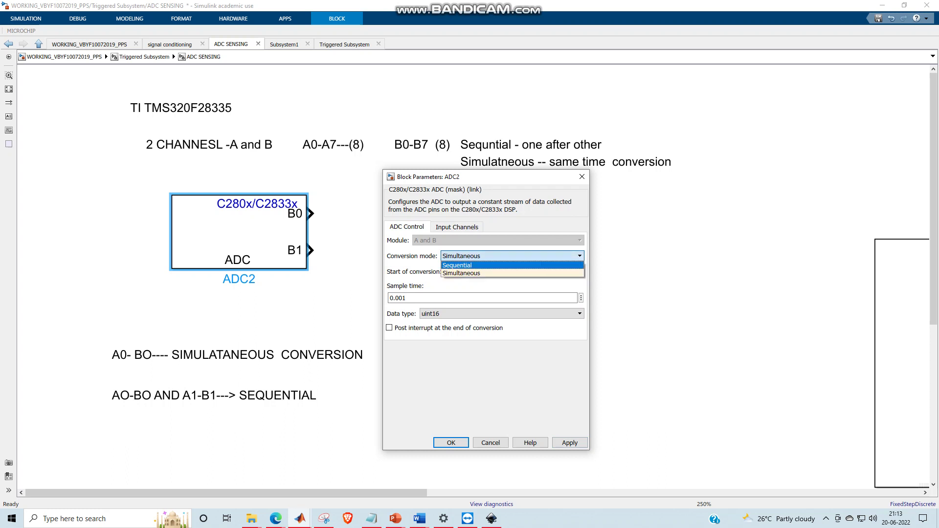
click(466, 266)
click(465, 240)
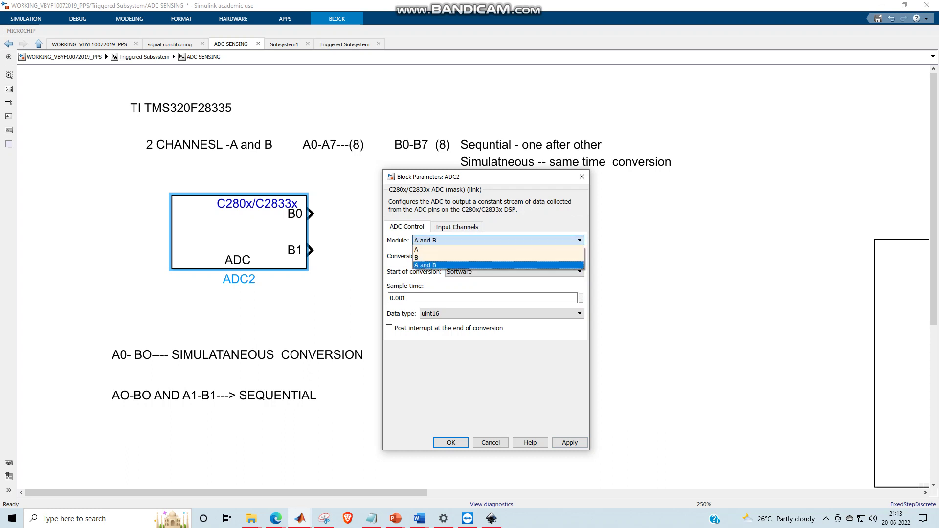
key(Down)
key(Down)
key(Up)
key(Up)
key(Down)
key(Down)
key(Return)
Set the ADC's conversion mode back to Simultaneous
key(Tab)
key(alt+Down)
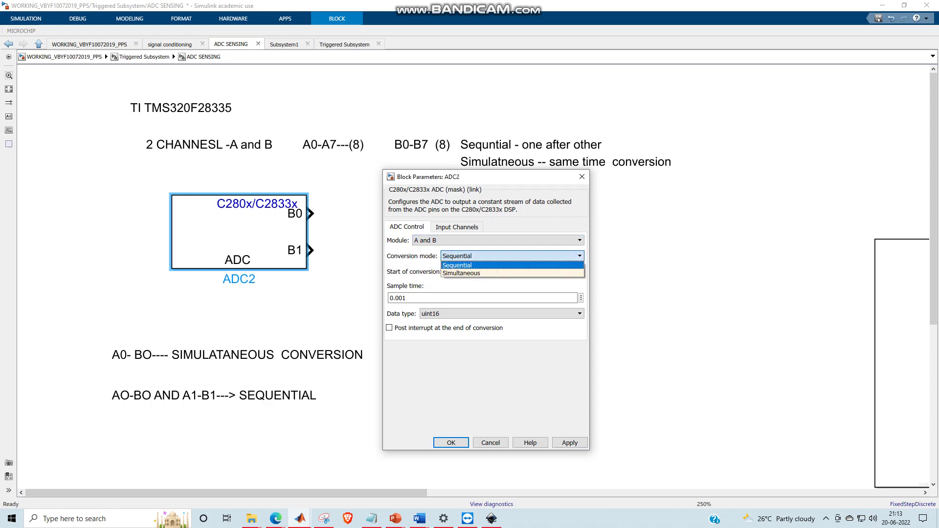
key(Down)
key(Return)
key(Tab)
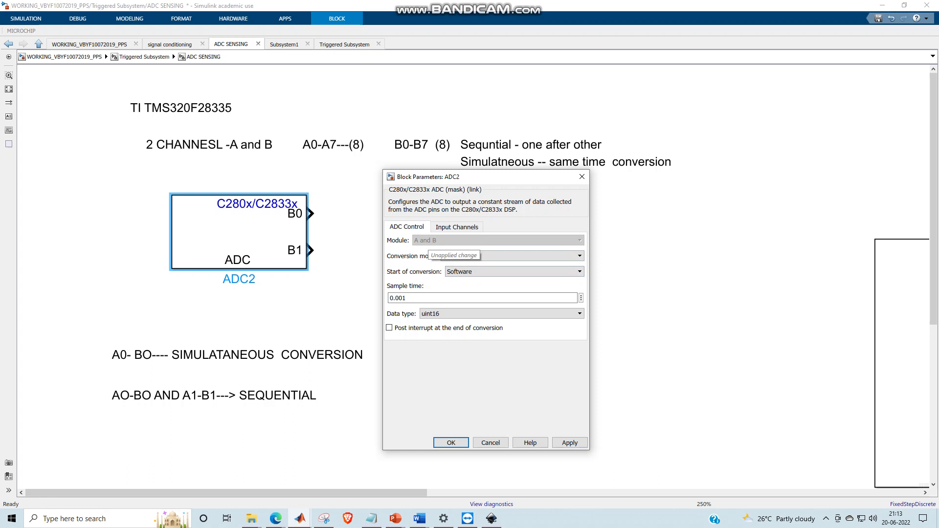
Apply the simultaneous settings, enable multiple output ports for the ADC, and close its parameters
click(456, 226)
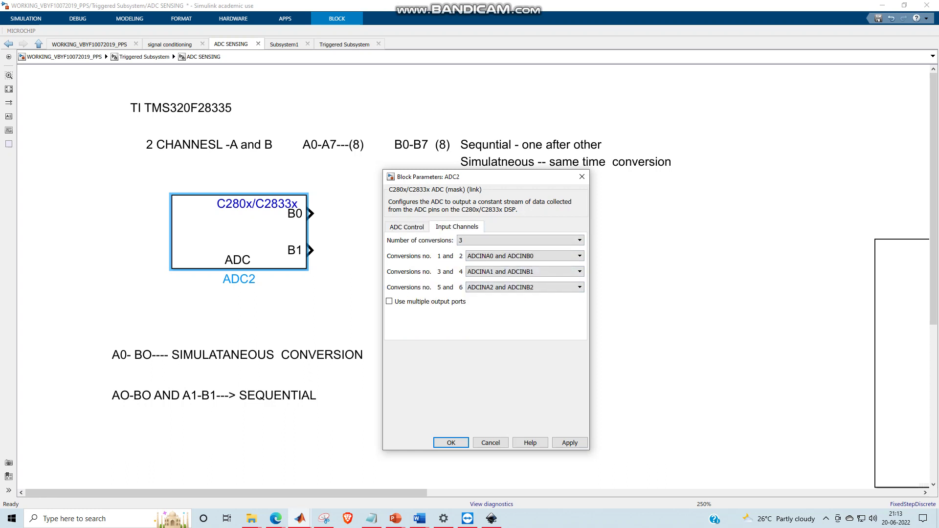
click(570, 443)
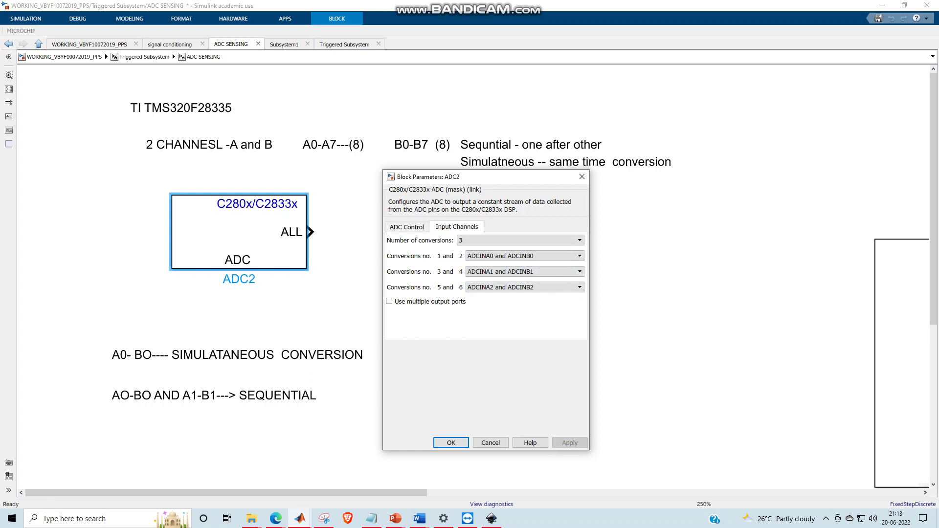
click(389, 302)
click(570, 442)
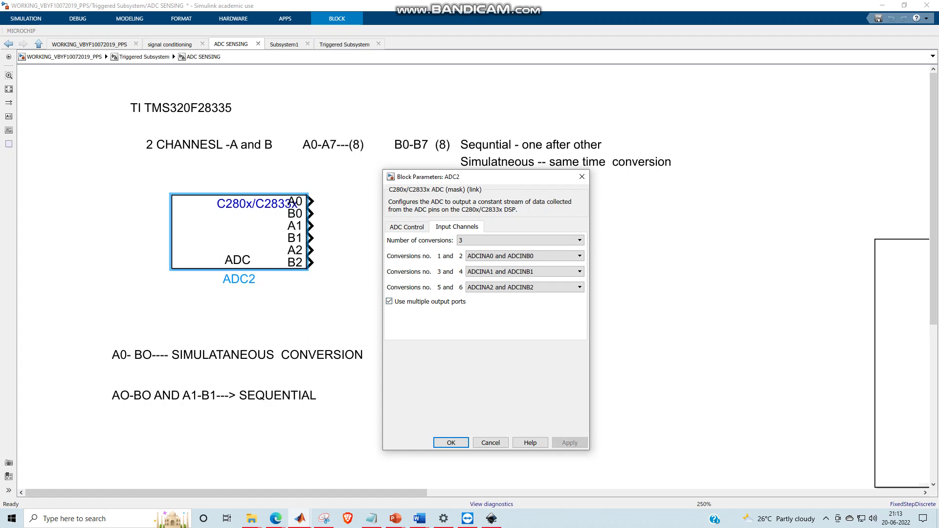
click(451, 442)
Enlarge and reposition the ADC block, and move the "Simulatneous -- same time conversion" note down beside it
drag(307, 269, 325, 312)
drag(246, 249, 209, 230)
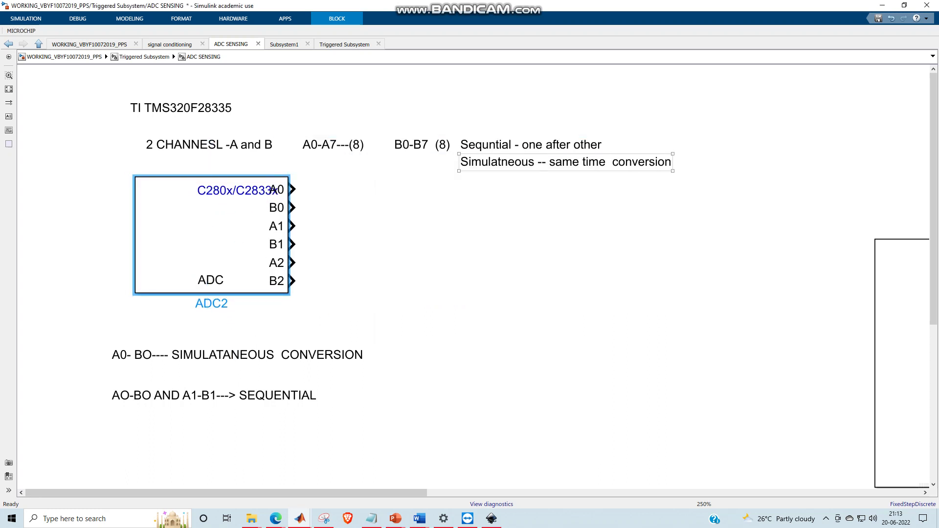
drag(566, 162, 532, 215)
click(497, 263)
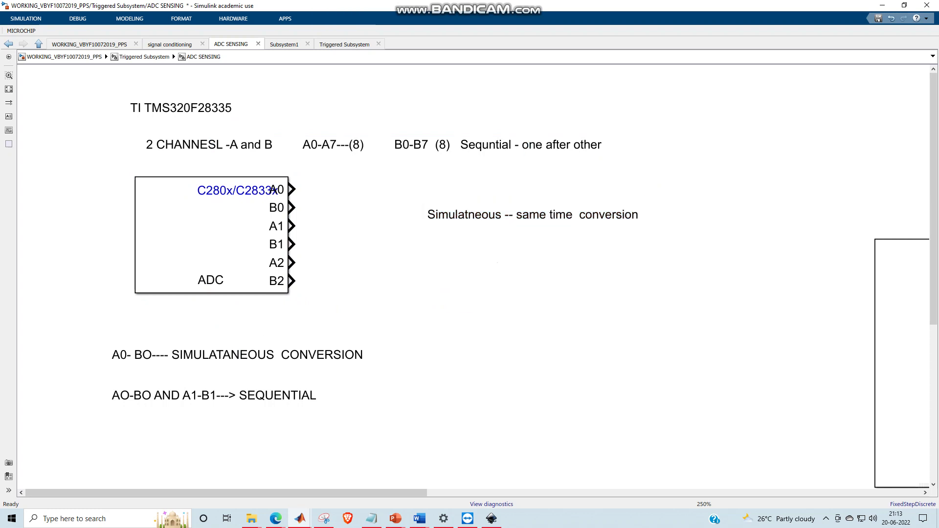
click(533, 215)
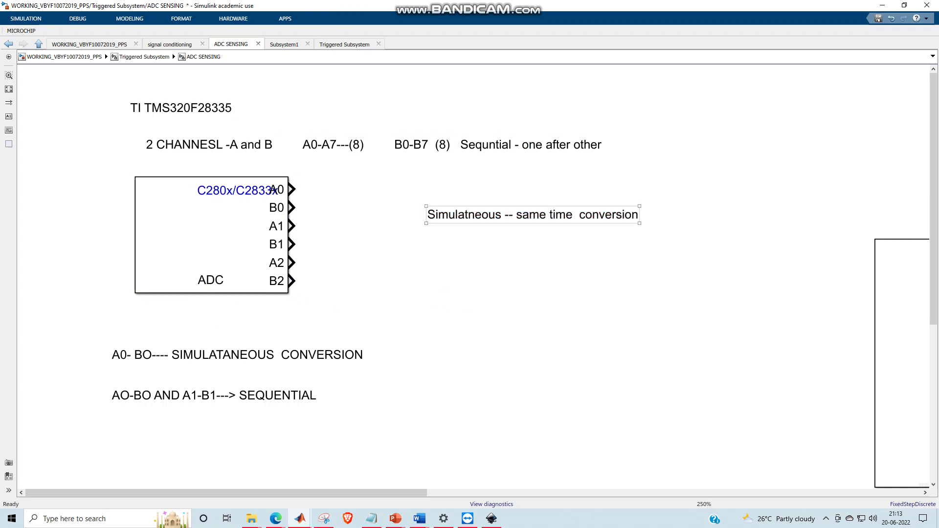
key(Escape)
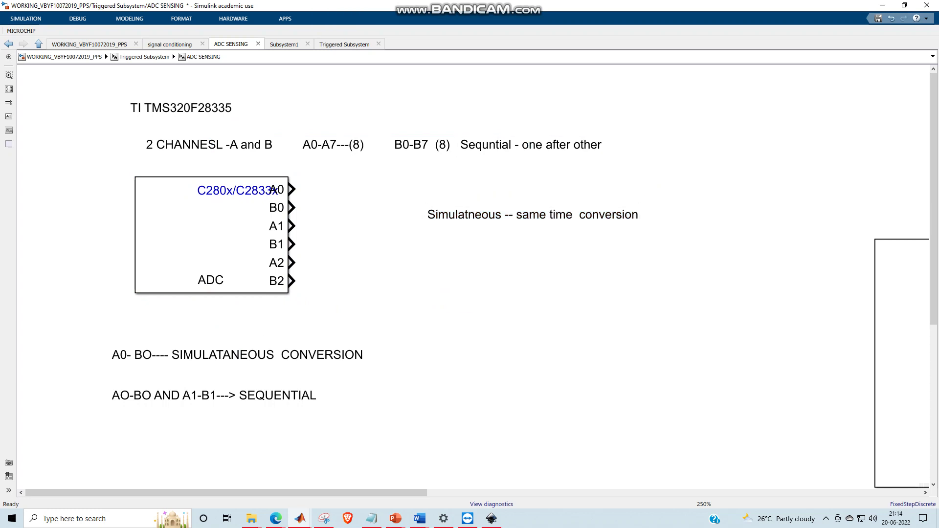
Add a "Synchronosus sampling methods" annotation below the simultaneous conversion note
double_click(438, 269)
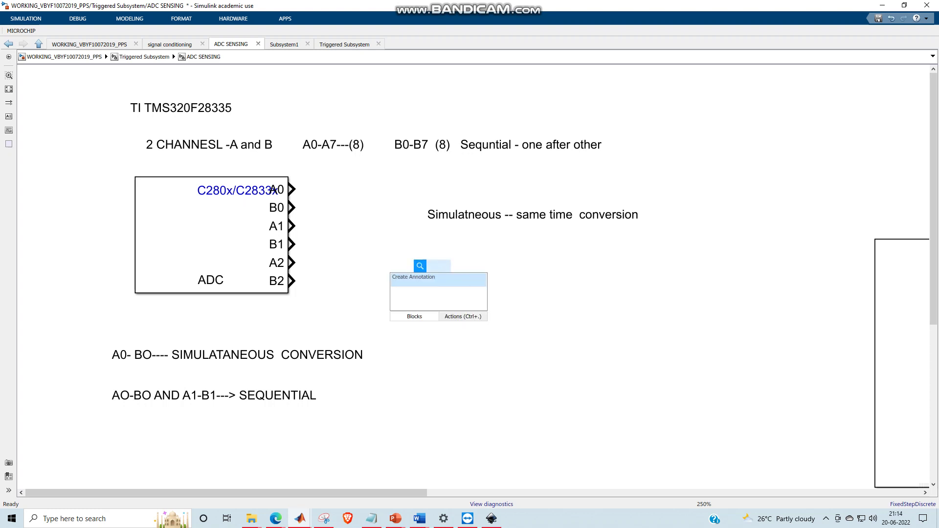
text(Synch)
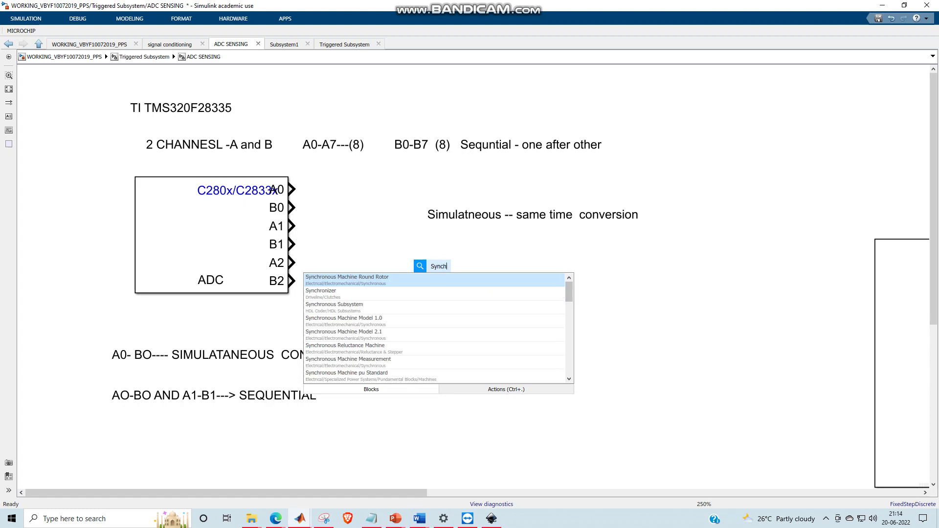
text(ronosus)
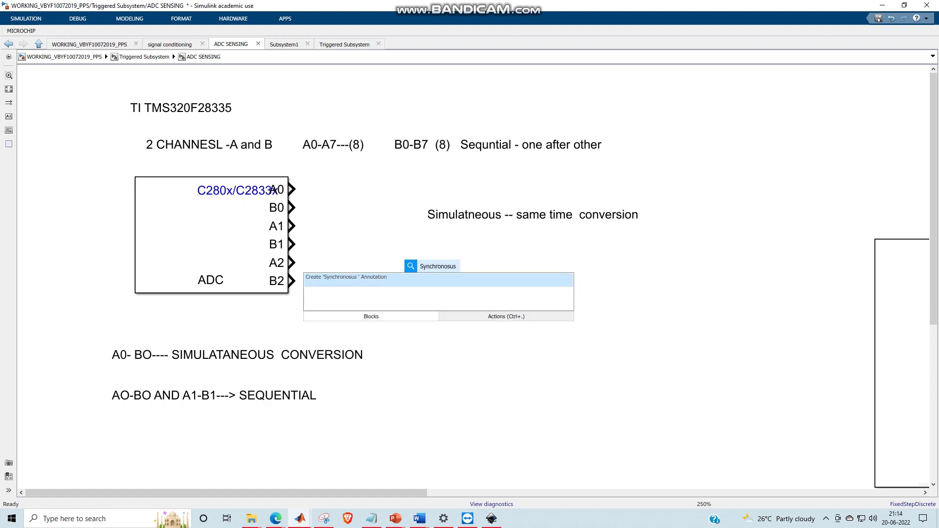
text( sampling)
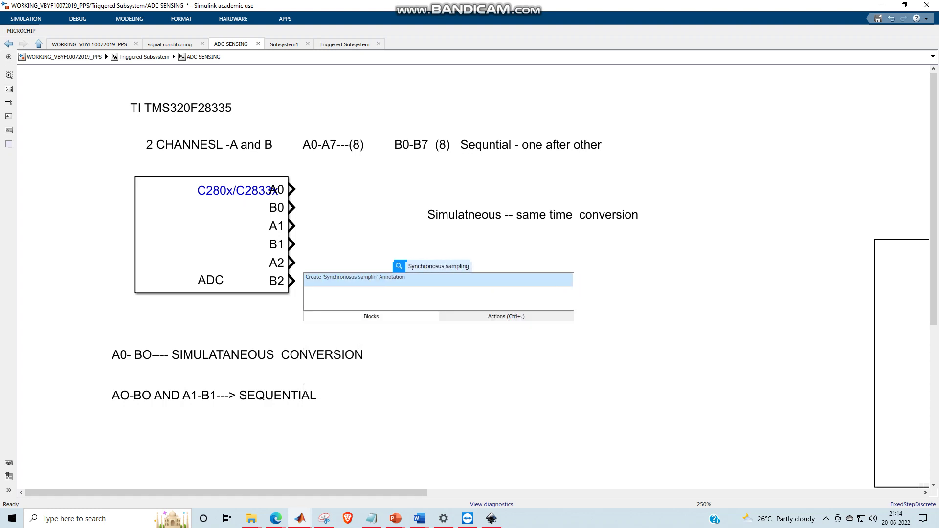
text( me)
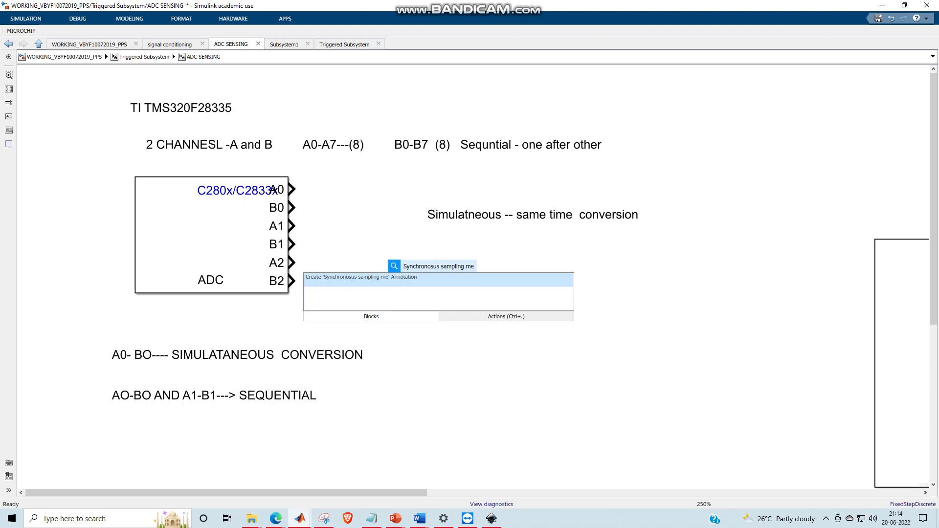
text(thods)
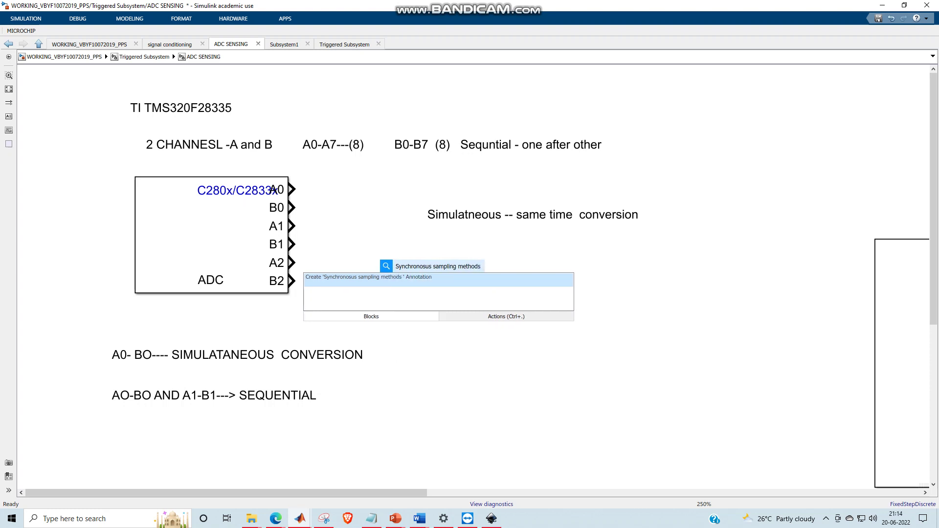
key(Return)
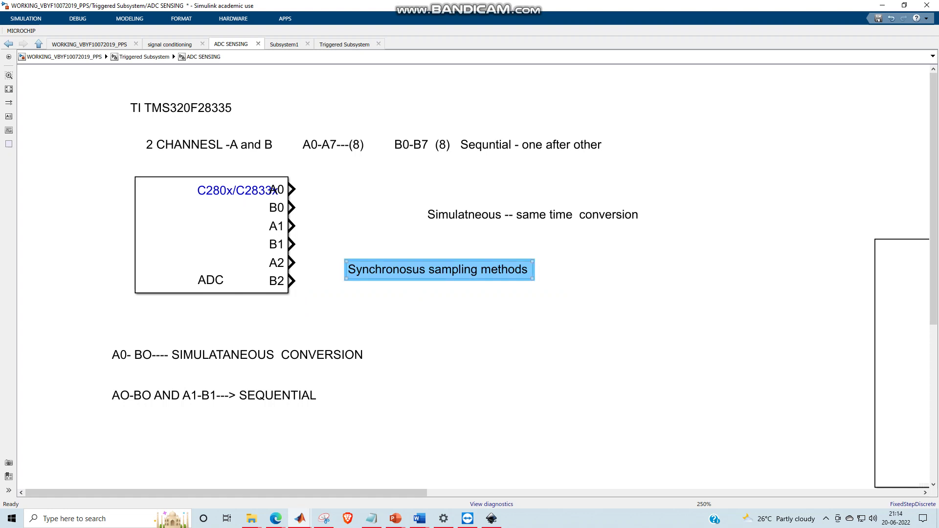
Extend the sampling methods annotation with "-- need sampling currents at same instantt" and move it closer beneath the simultaneous conversion note
double_click(504, 269)
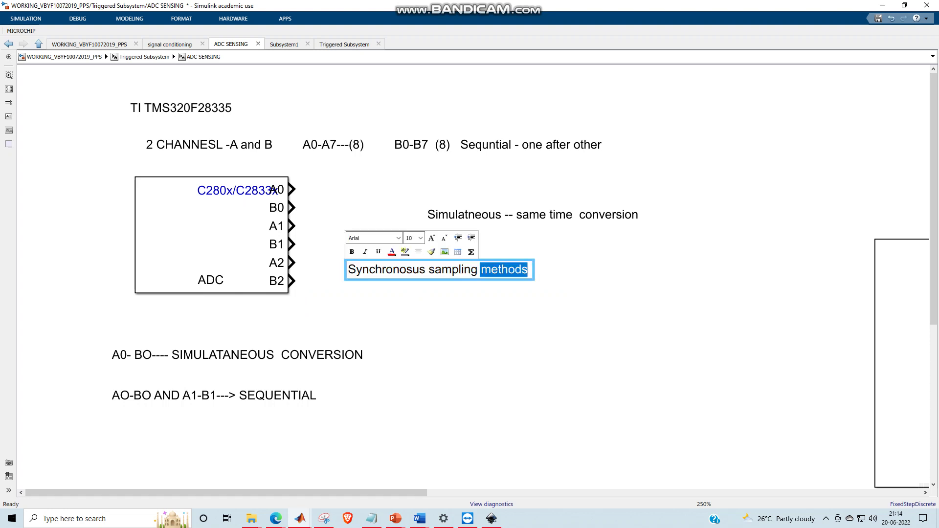
click(527, 269)
text(--)
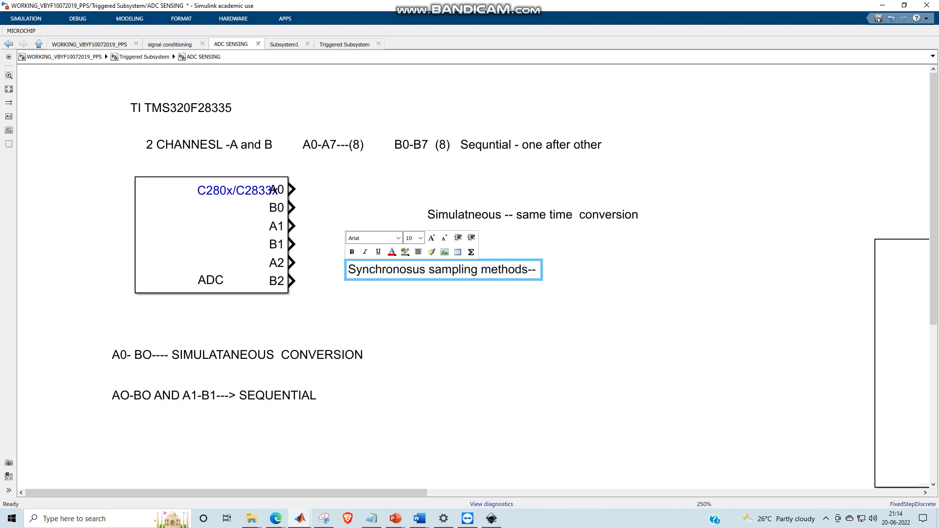
text( need sampl)
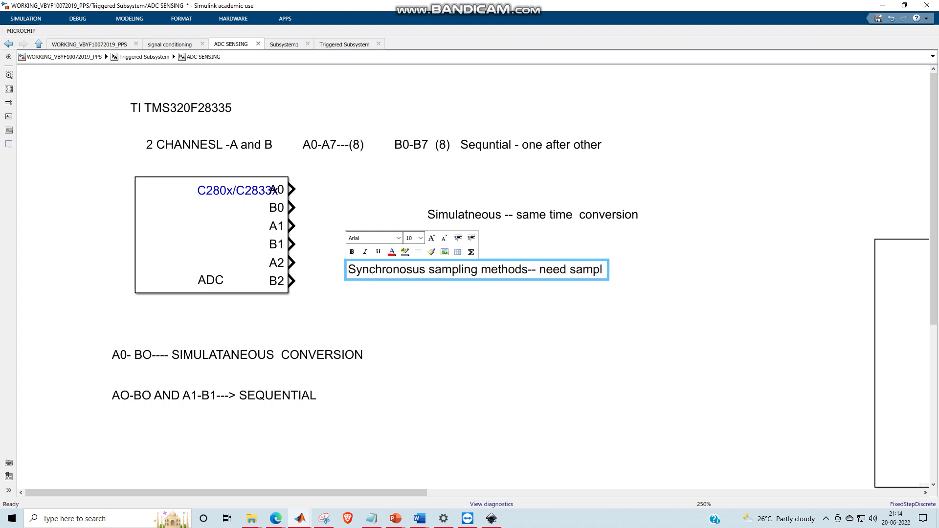
text(ing currents)
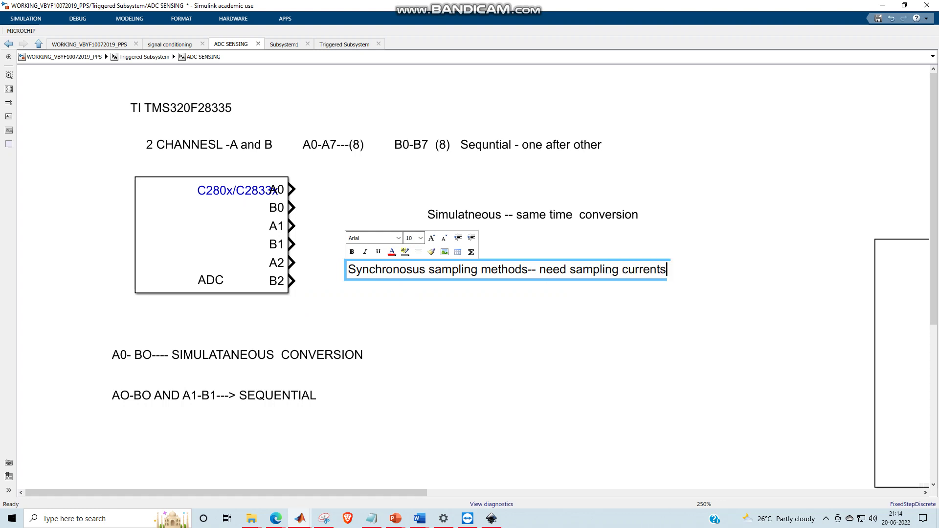
text( at same)
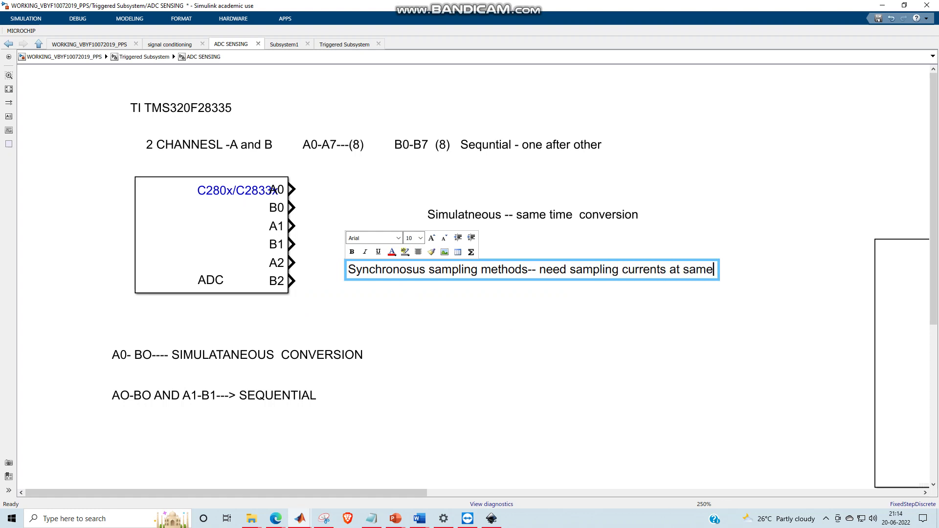
text( instantt)
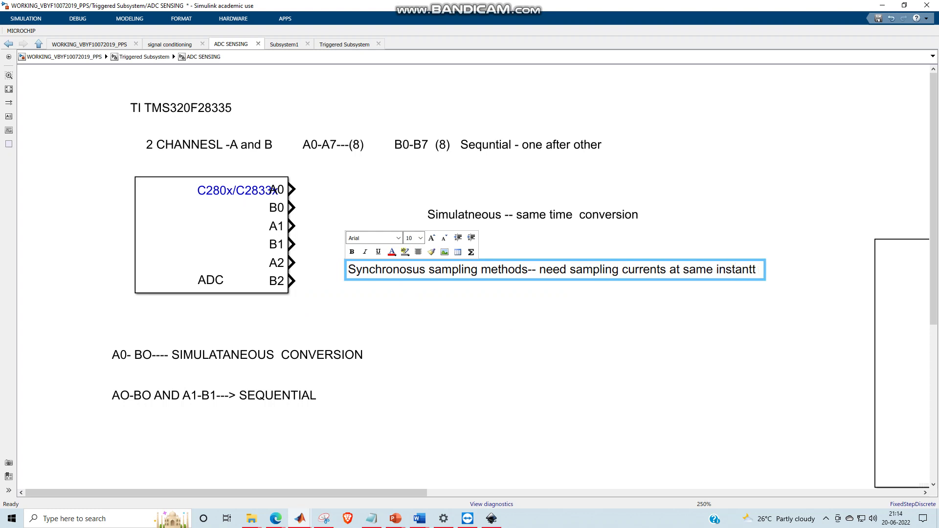
key(Return)
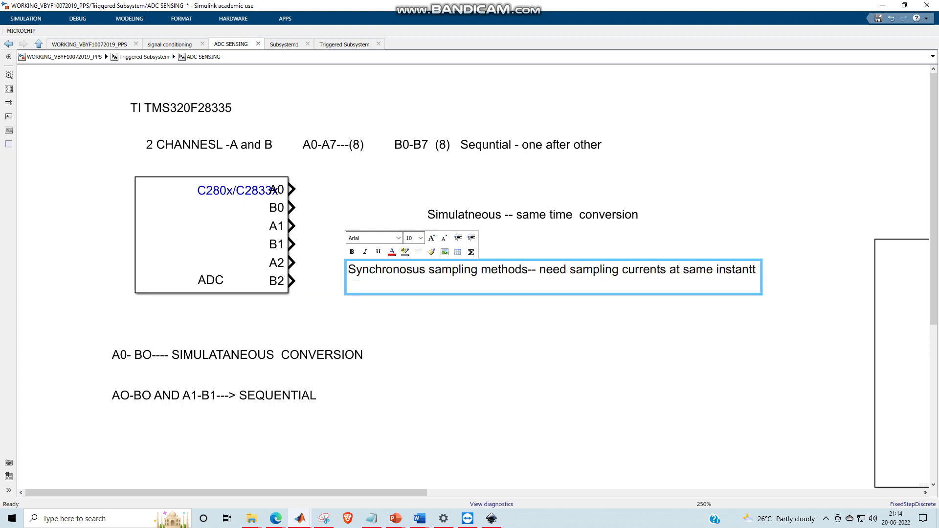
key(Escape)
mouse_move(552, 277)
mouse_down()
mouse_move(555, 285)
mouse_move(599, 255)
mouse_up()
key(Escape)
Set the number of conversions to 1 in the input channel settings of the ADC2 block
double_click(211, 235)
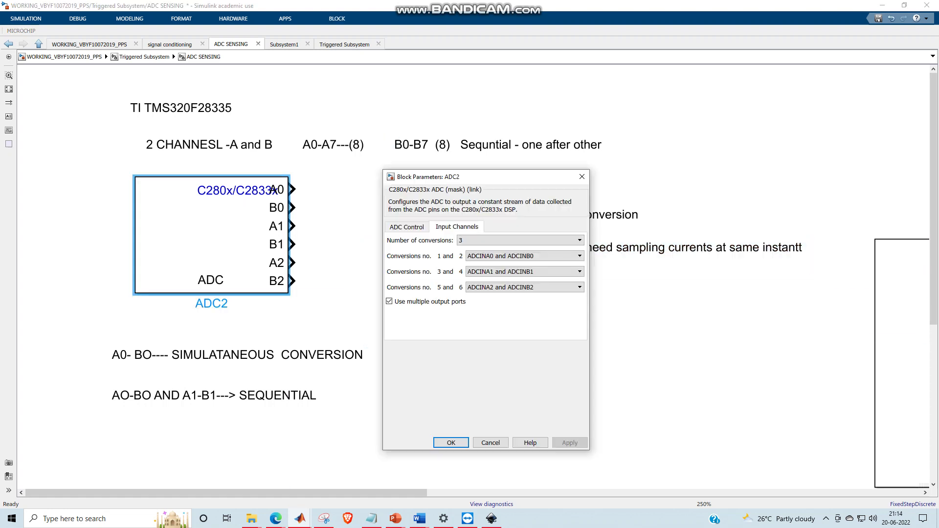
click(519, 240)
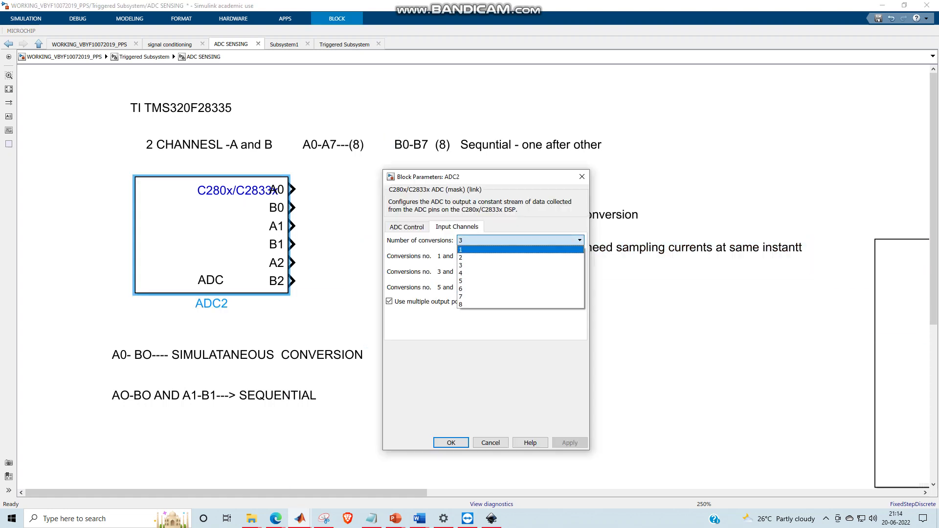
click(520, 250)
click(325, 338)
Examine the wired ADC block's control parameters and trace its A0 and B0 signal paths to the Ia and Ib outputs
scroll(325, 338, down, 4)
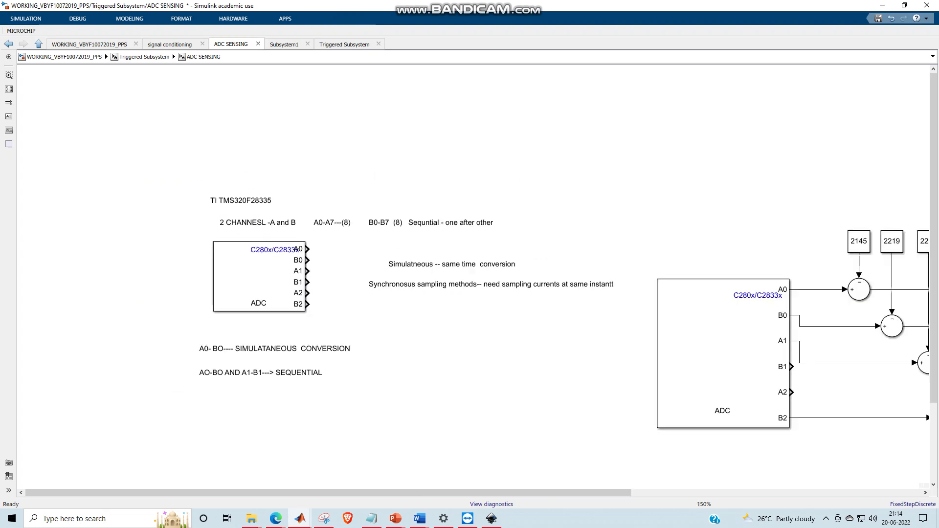
scroll(847, 424, up, 5)
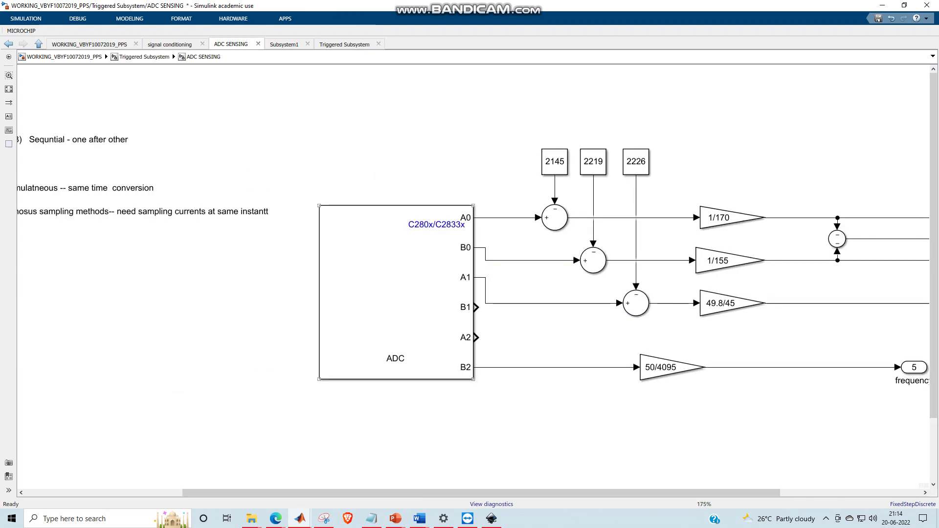
scroll(326, 306, down, 3)
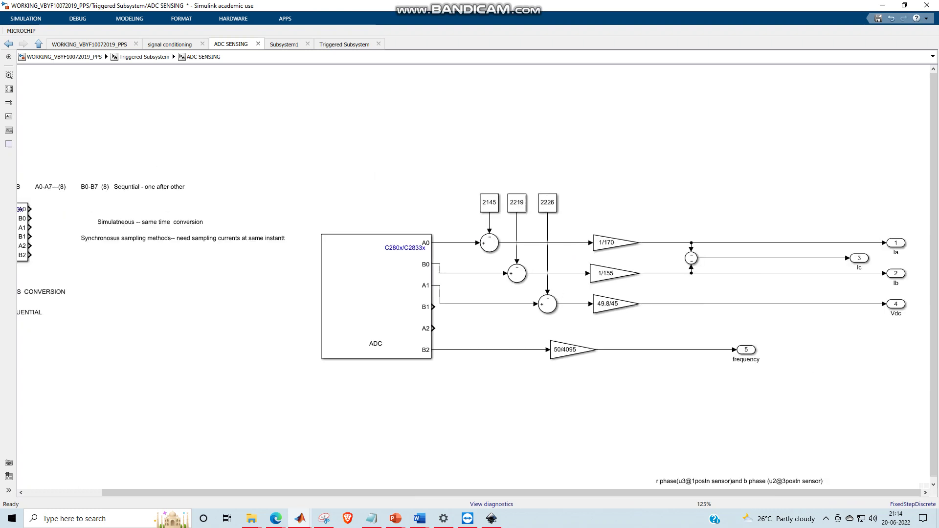
click(478, 243)
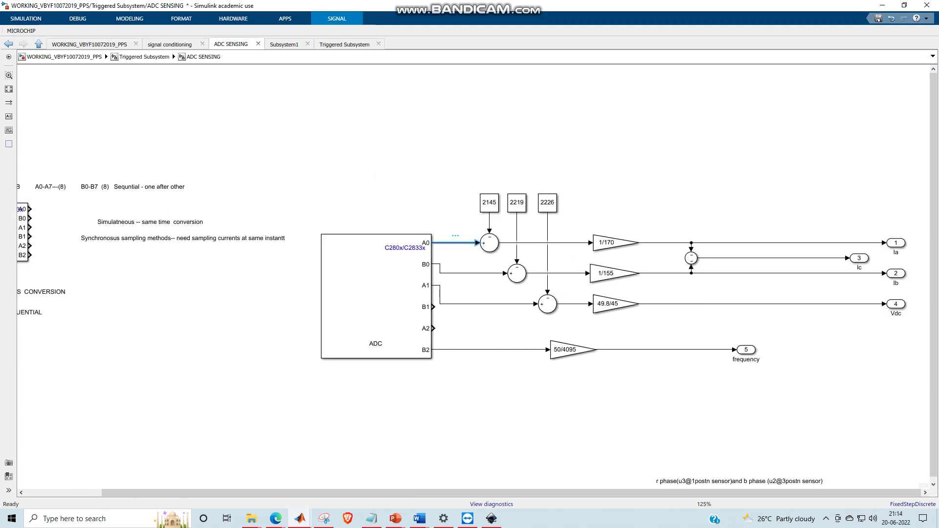
double_click(374, 298)
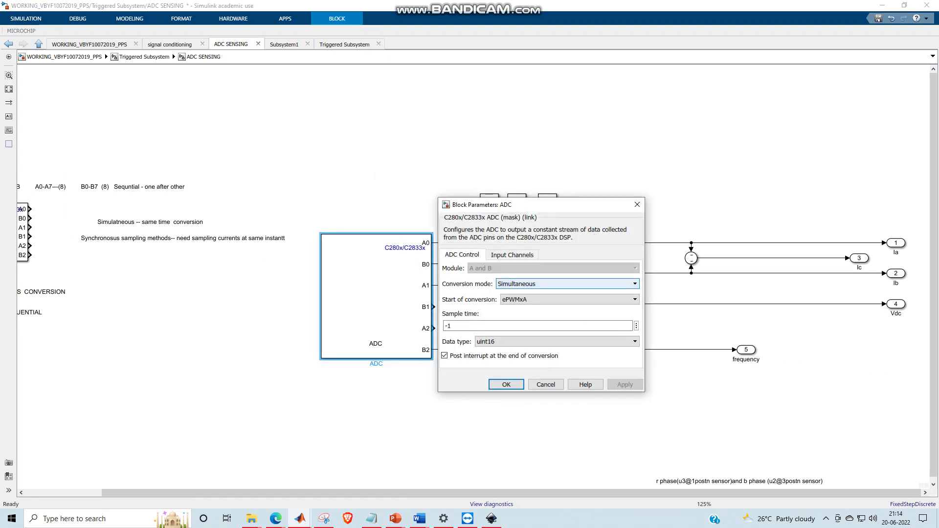
click(637, 204)
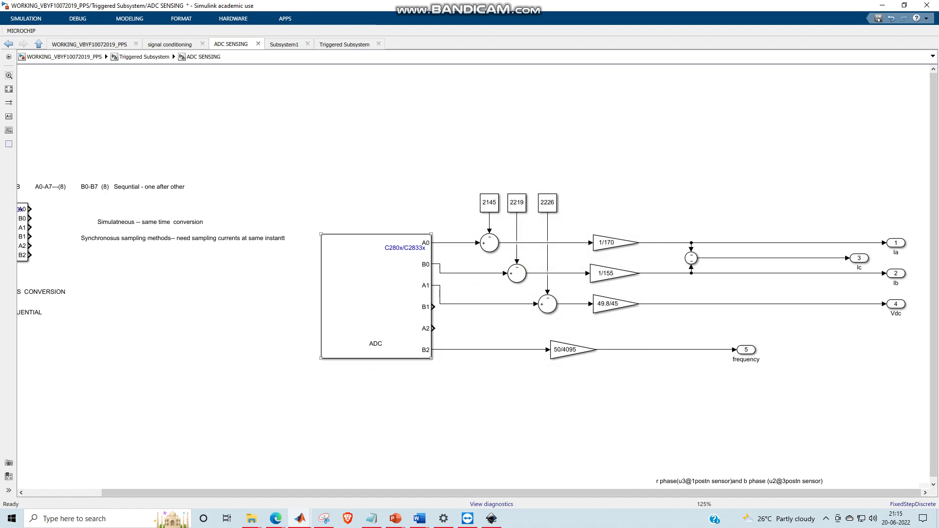
drag(460, 224, 453, 275)
drag(924, 231, 889, 293)
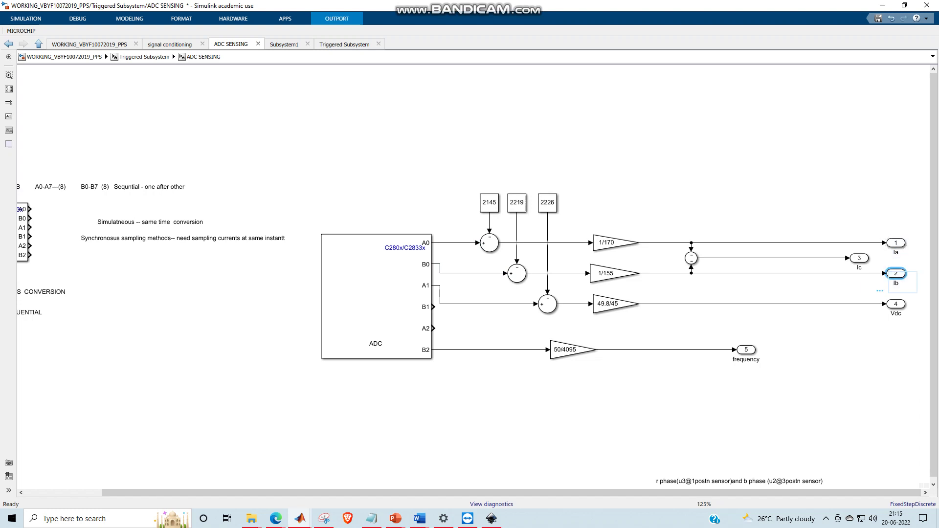
drag(911, 226, 886, 286)
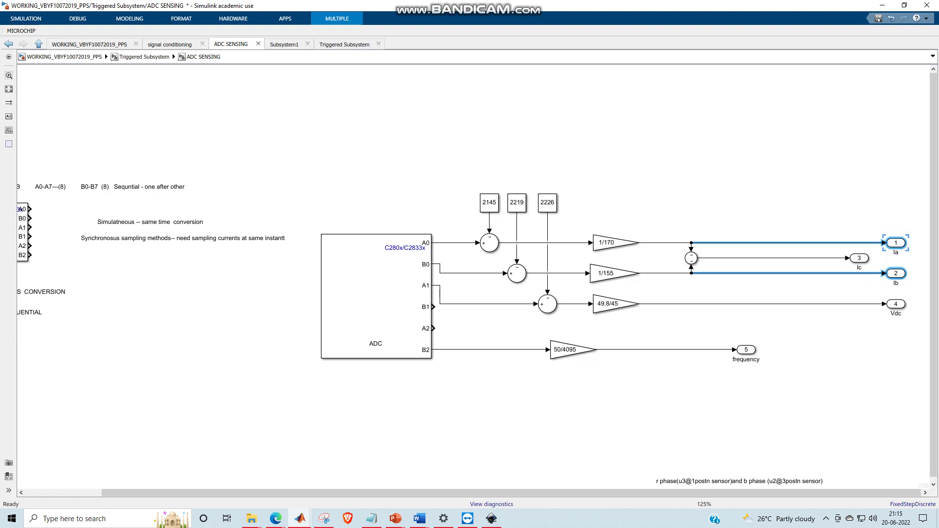
key(Escape)
drag(917, 227, 884, 282)
Review ADC2's control settings, keeping the data type at uint16, and apply and close its parameters
scroll(675, 294, down, 2)
scroll(297, 268, up, 4)
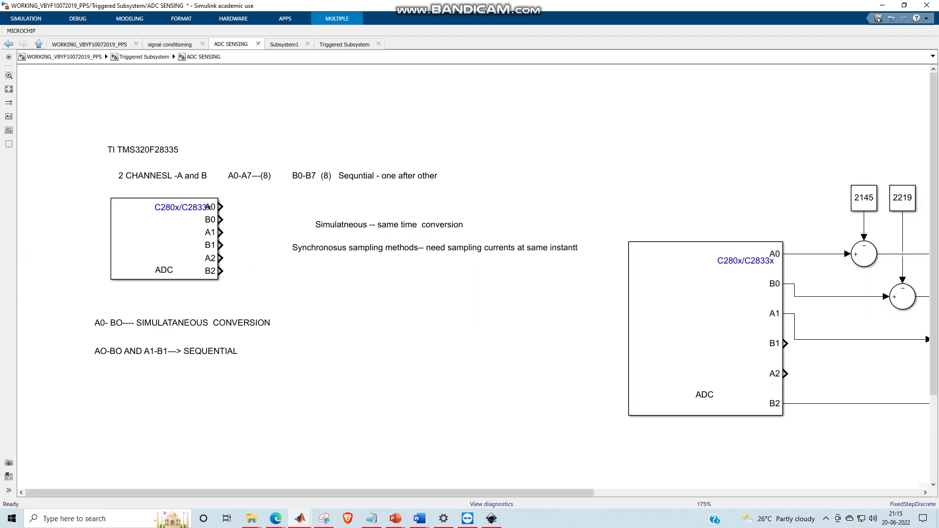
drag(248, 203, 201, 288)
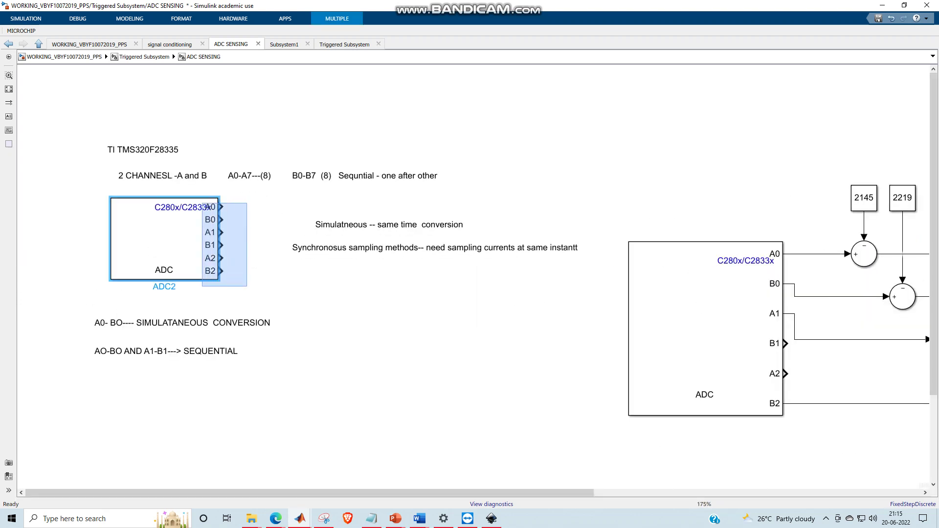
key(Escape)
click(164, 239)
double_click(164, 239)
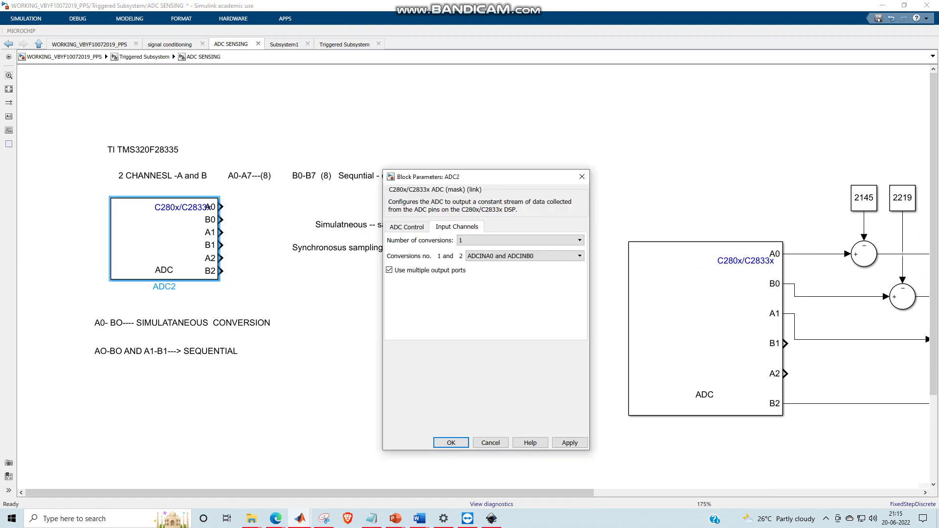
click(407, 227)
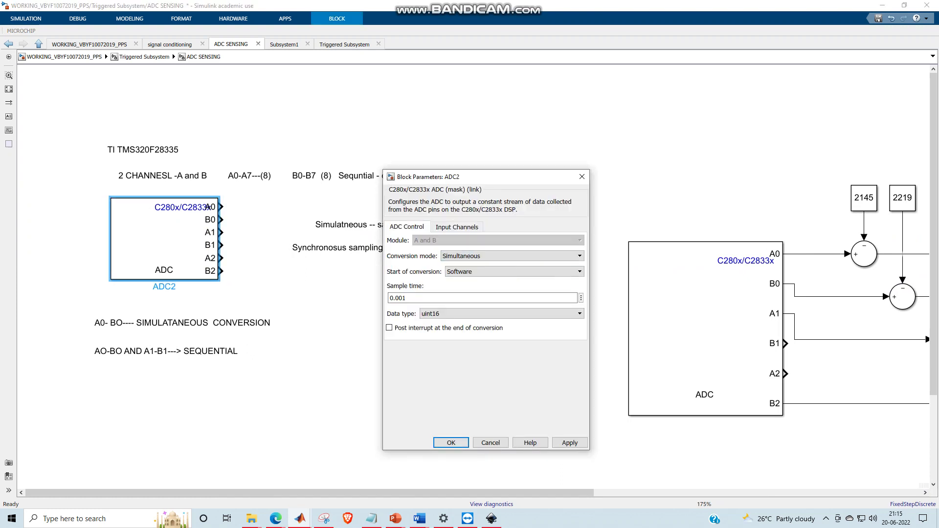
click(501, 314)
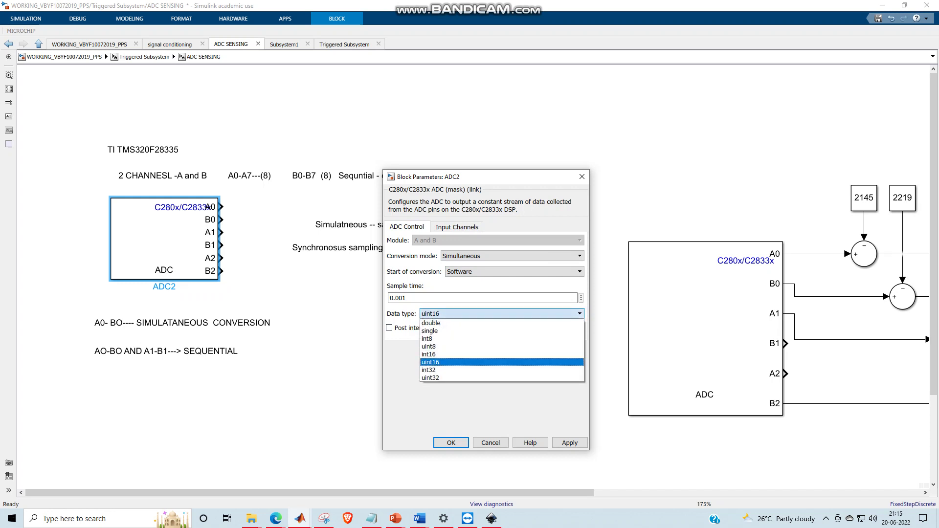
click(501, 313)
click(569, 443)
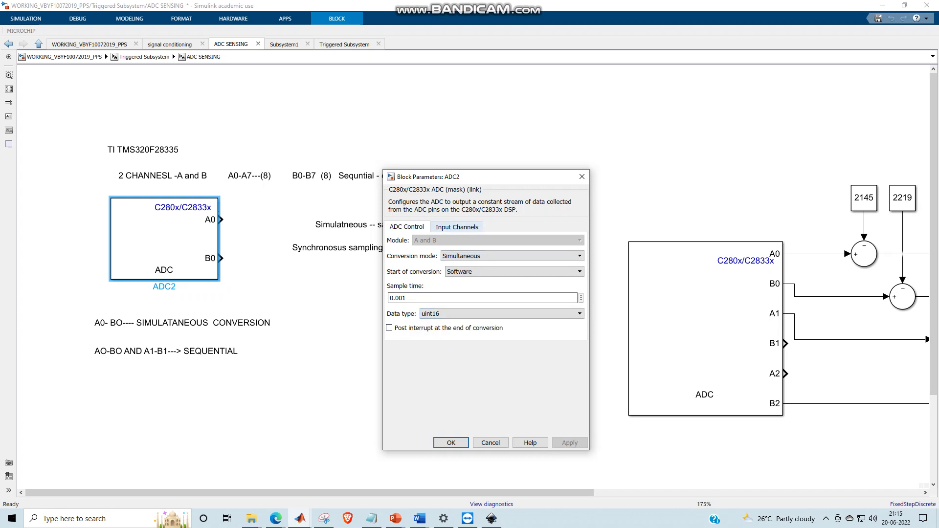
click(451, 442)
key(Escape)
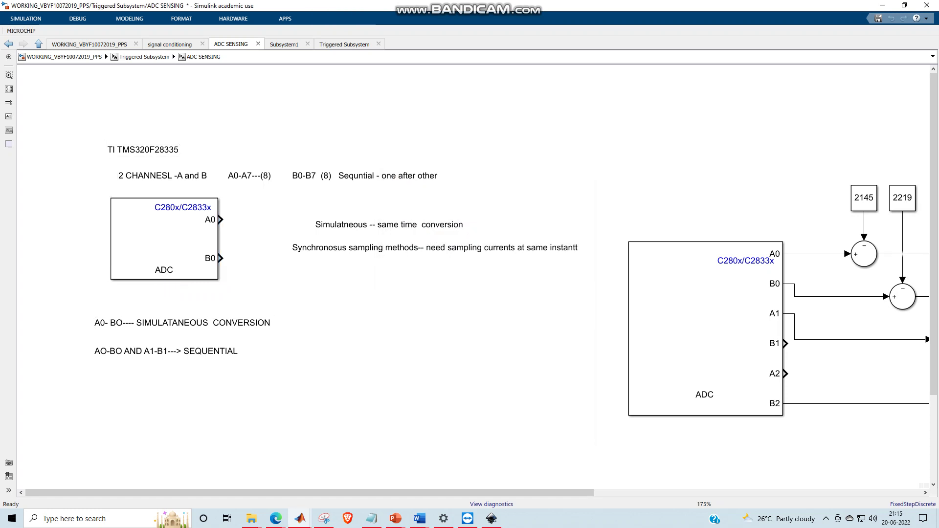
mouse_move(482, 4)
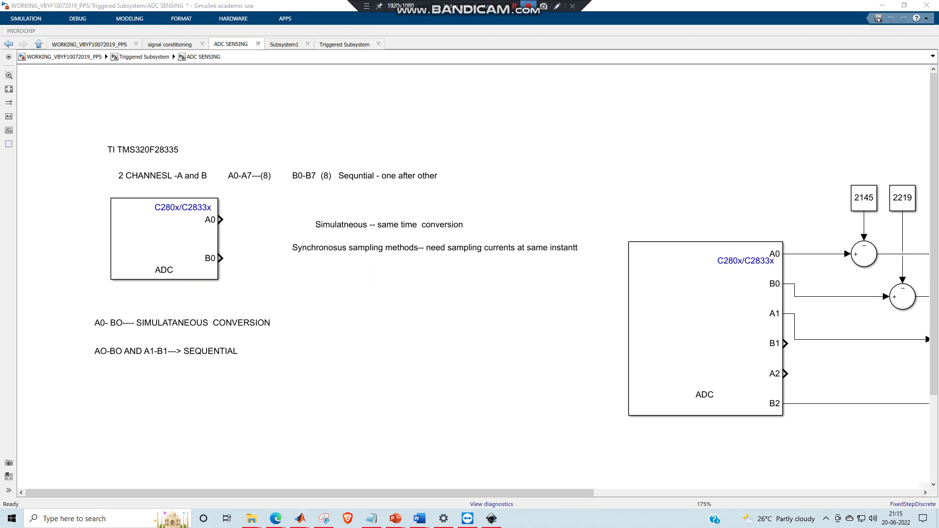